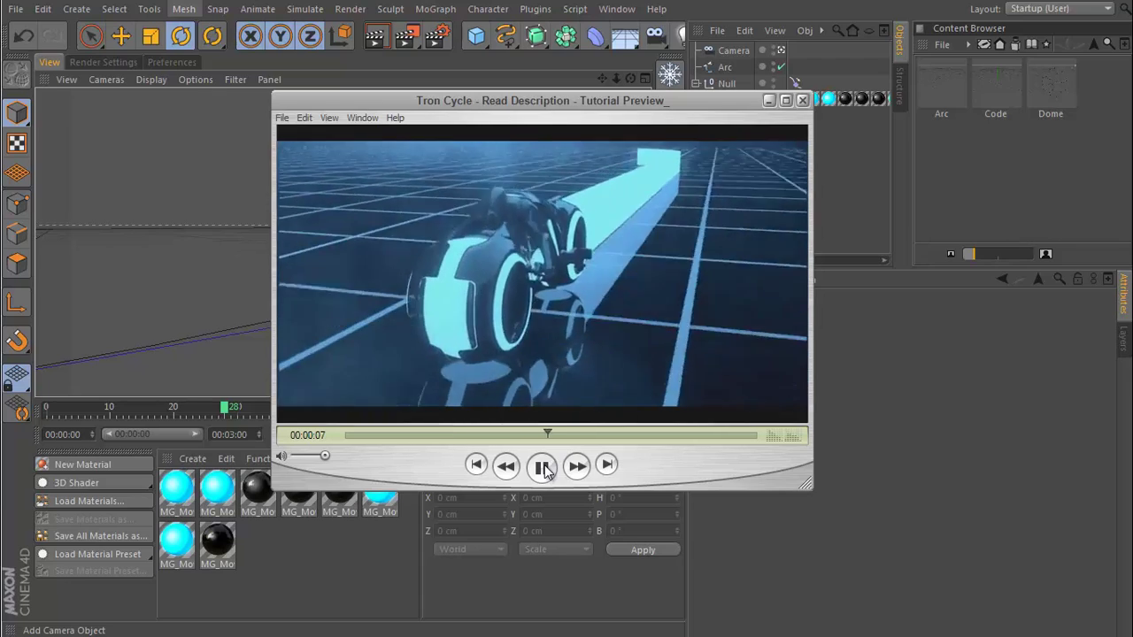
- Review the light trail behind the cycle in the Tron Cycle preview video and close the player
left_click(543, 467)
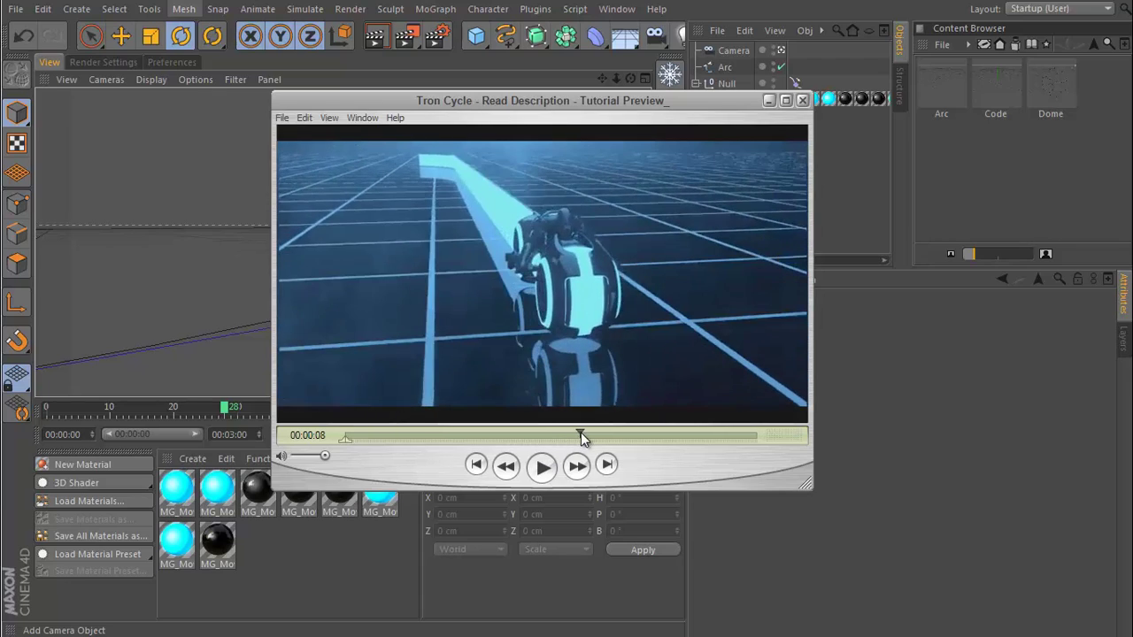
left_click_drag(577, 433, 530, 458)
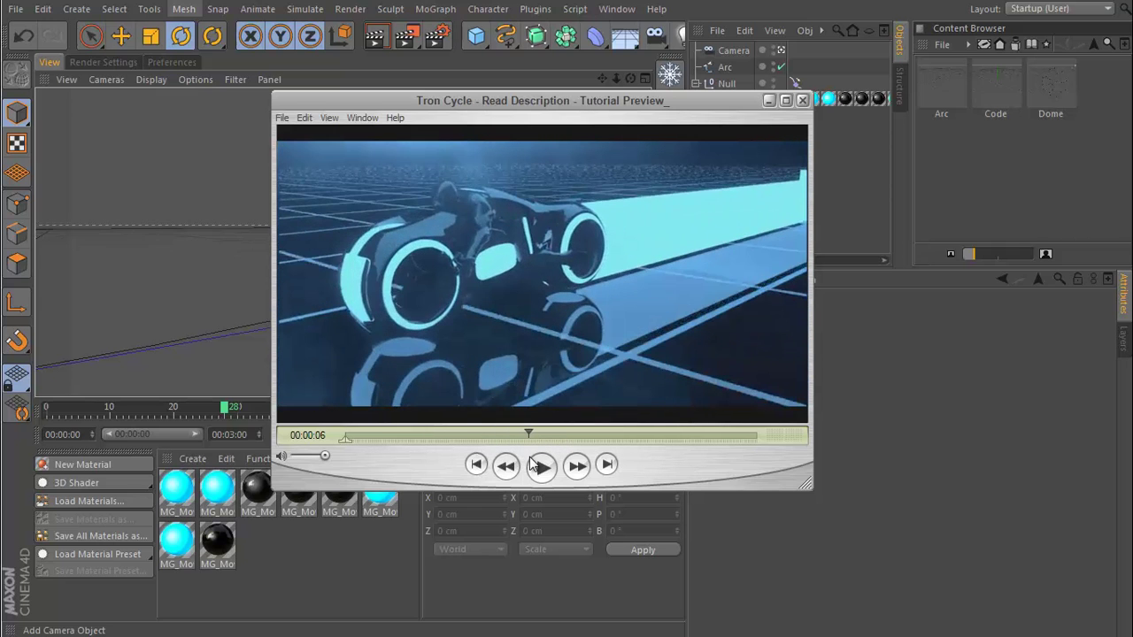
left_click_drag(535, 458, 488, 455)
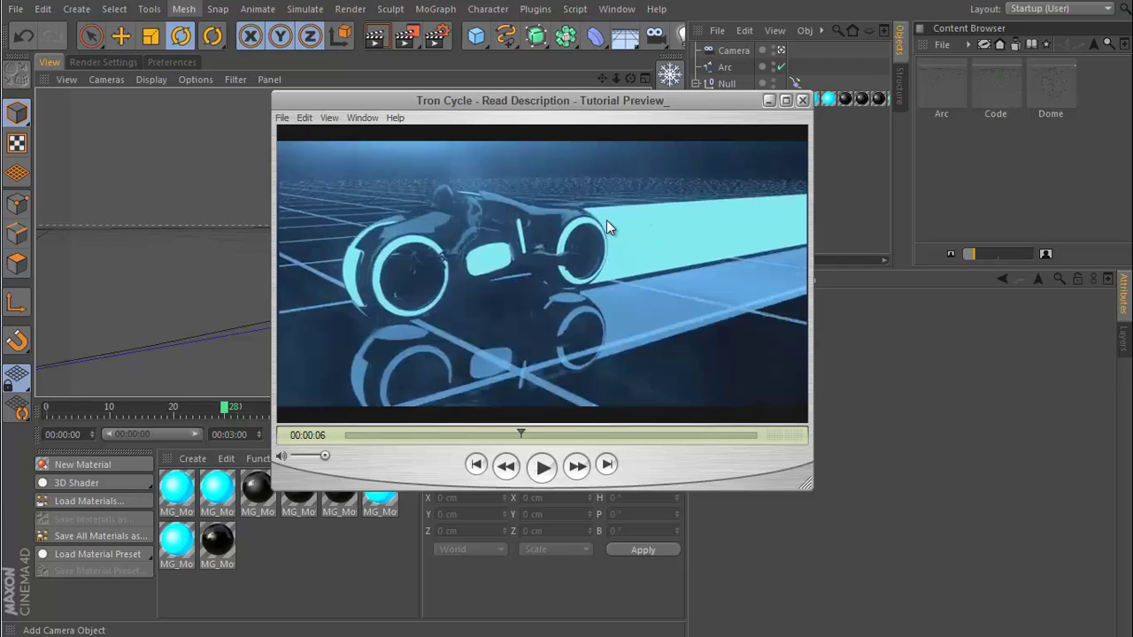
left_click(802, 100)
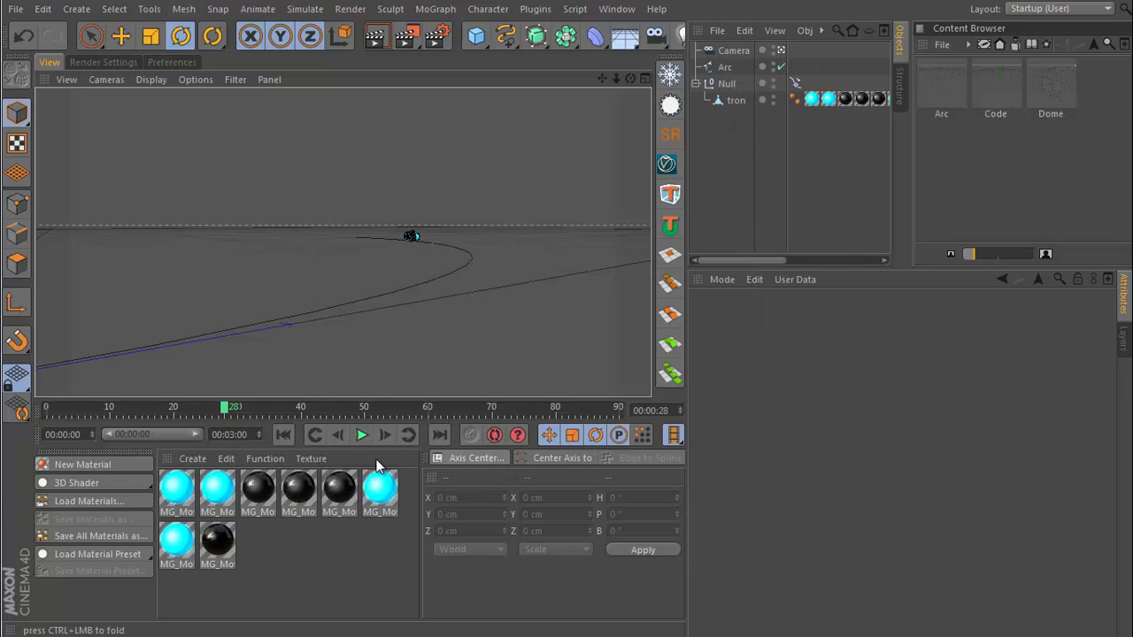
- Play the cycle animation from the start and leave the scene camera for a free view of the arc path
left_click(285, 435)
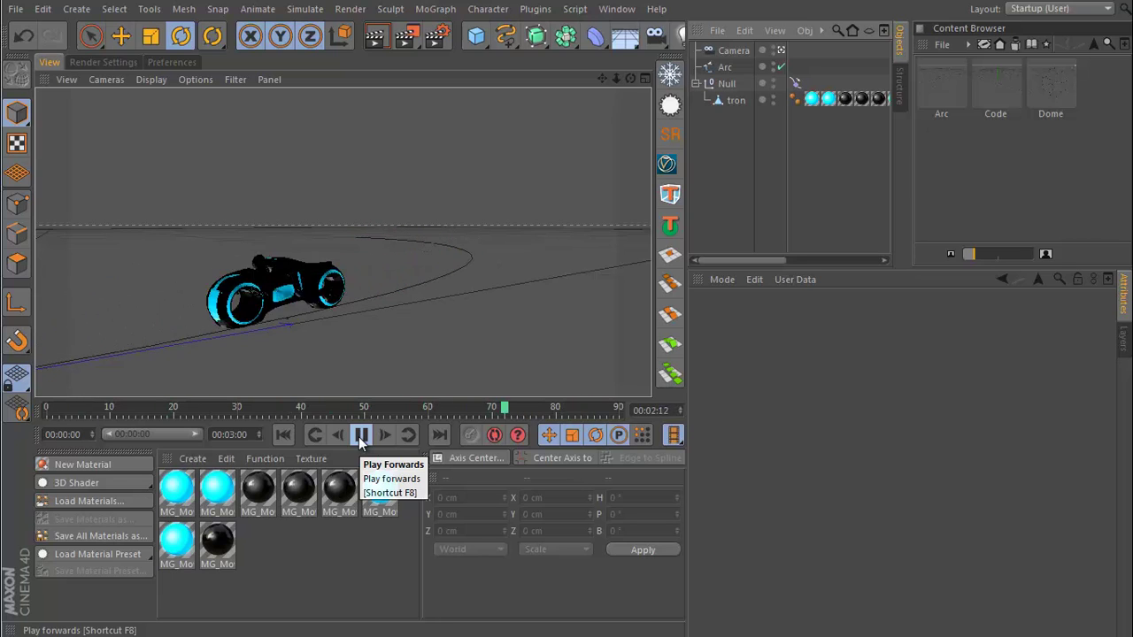
left_click(359, 436)
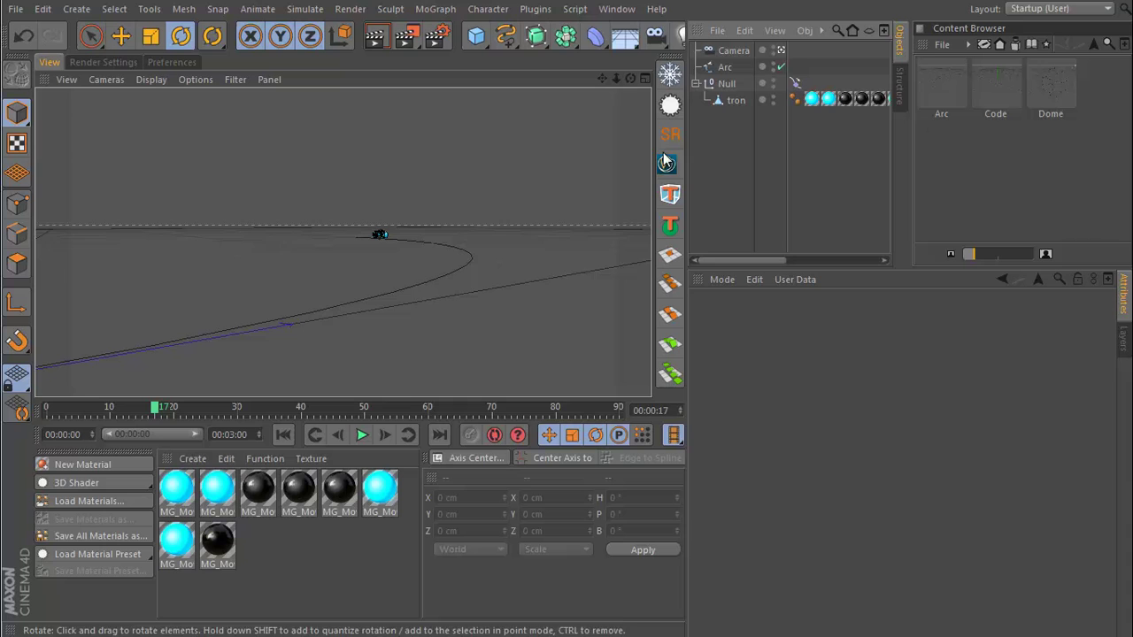
left_click(780, 50)
left_click_drag(321, 246, 279, 263, "alt")
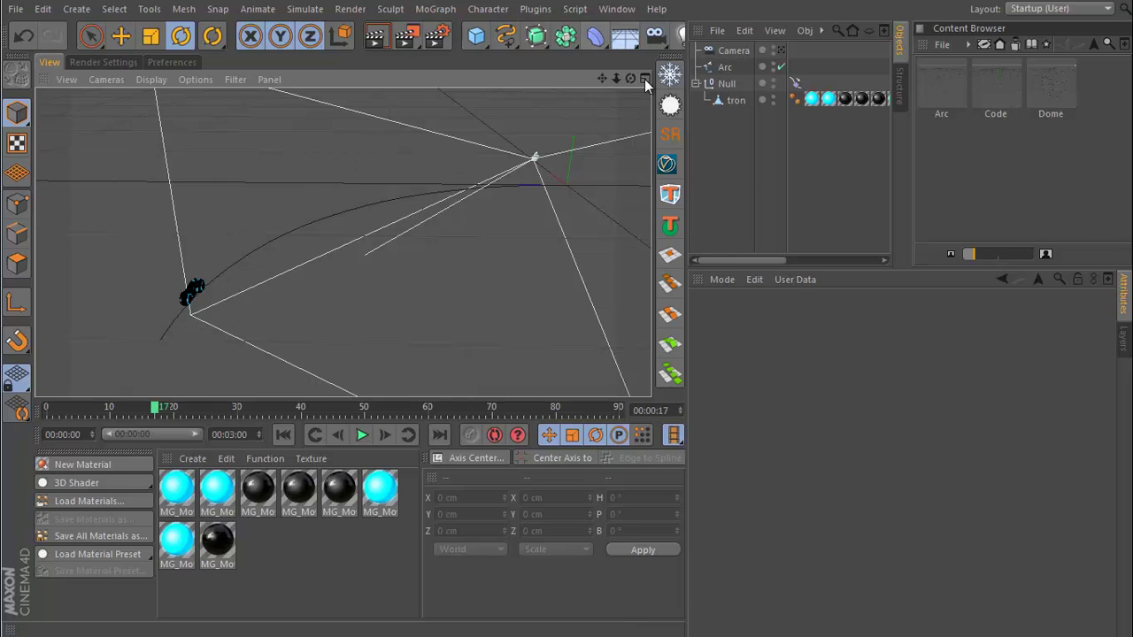
- Select the cycle's Null, scrub its motion along the arc, and return to frame 0
left_click(721, 83)
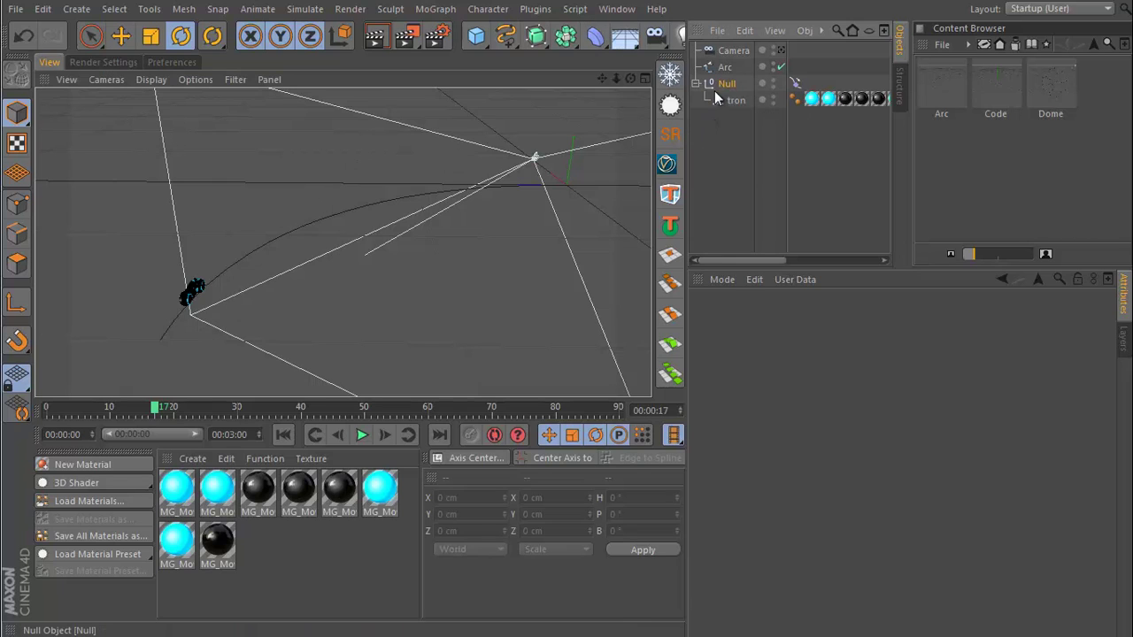
left_click_drag(161, 402, 271, 255)
scroll(203, 278, "down", 5)
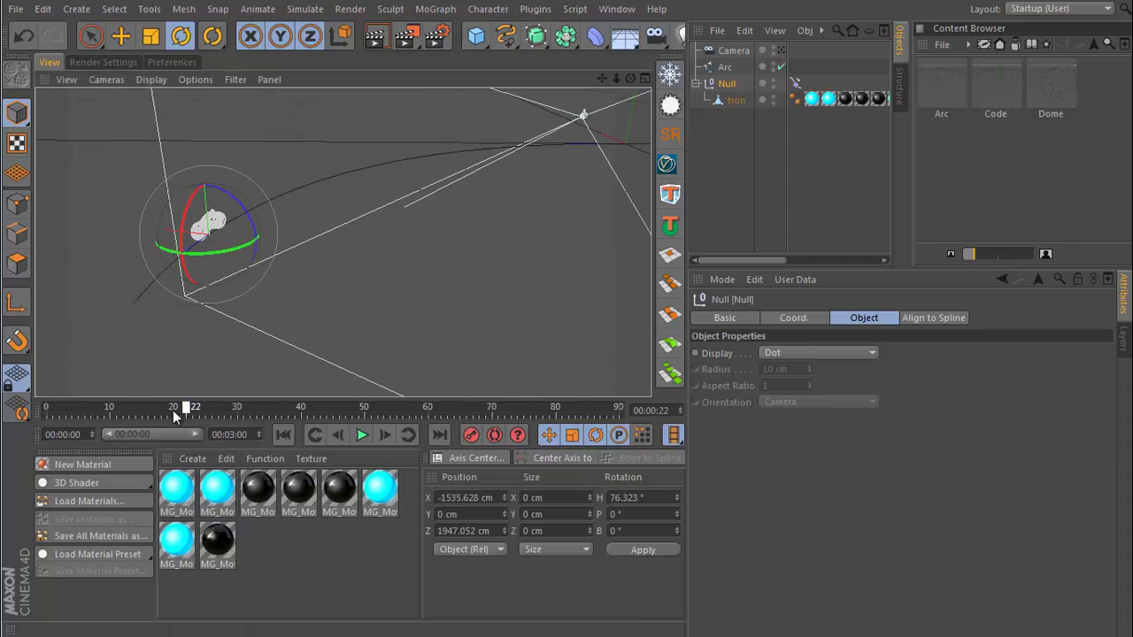
left_click_drag(174, 410, 40, 416)
right_click_drag(145, 301, 290, 270, "alt")
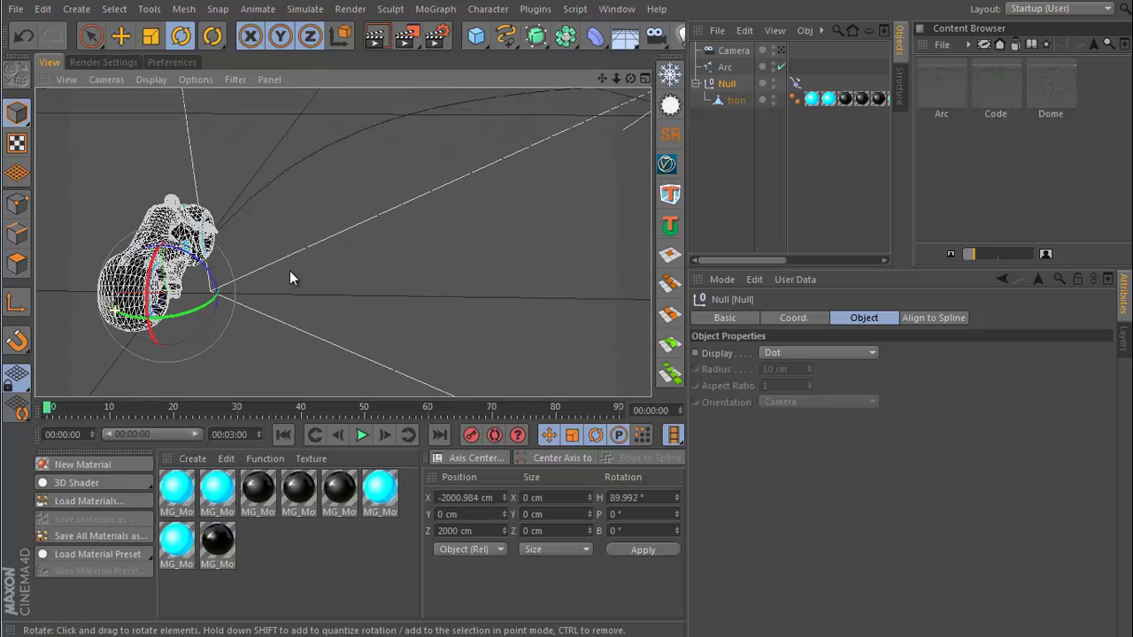
left_click_drag(289, 270, 256, 289, "alt")
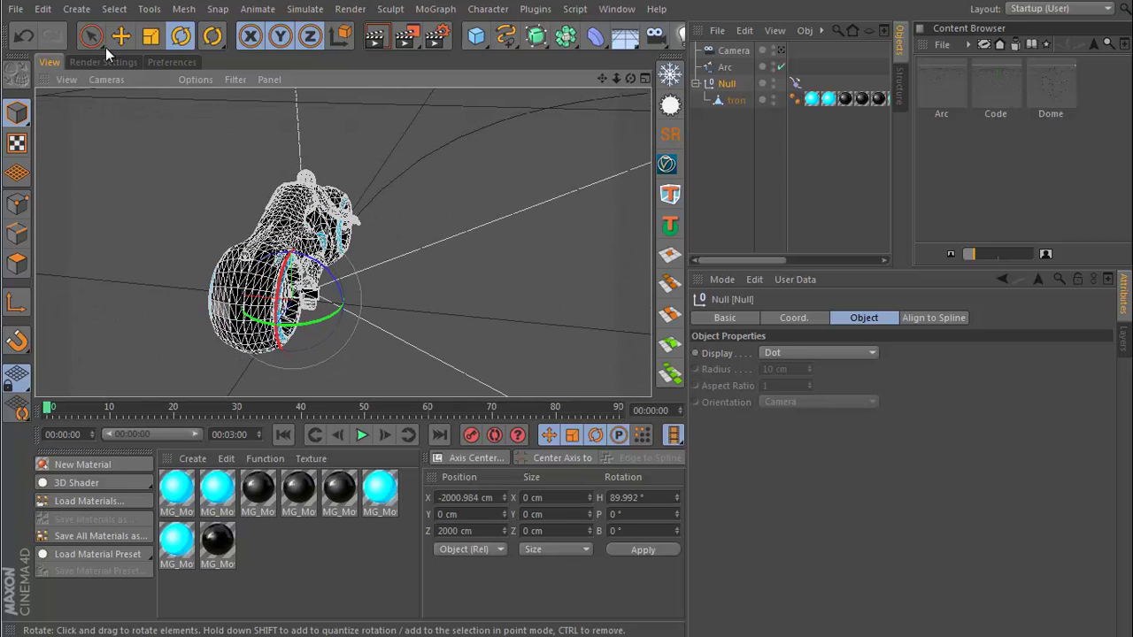
left_click(76, 9)
mouse_move(81, 37)
left_click(158, 39)
right_click_drag(361, 114, 148, 228, "alt")
left_click_drag(148, 235, 252, 276, "alt")
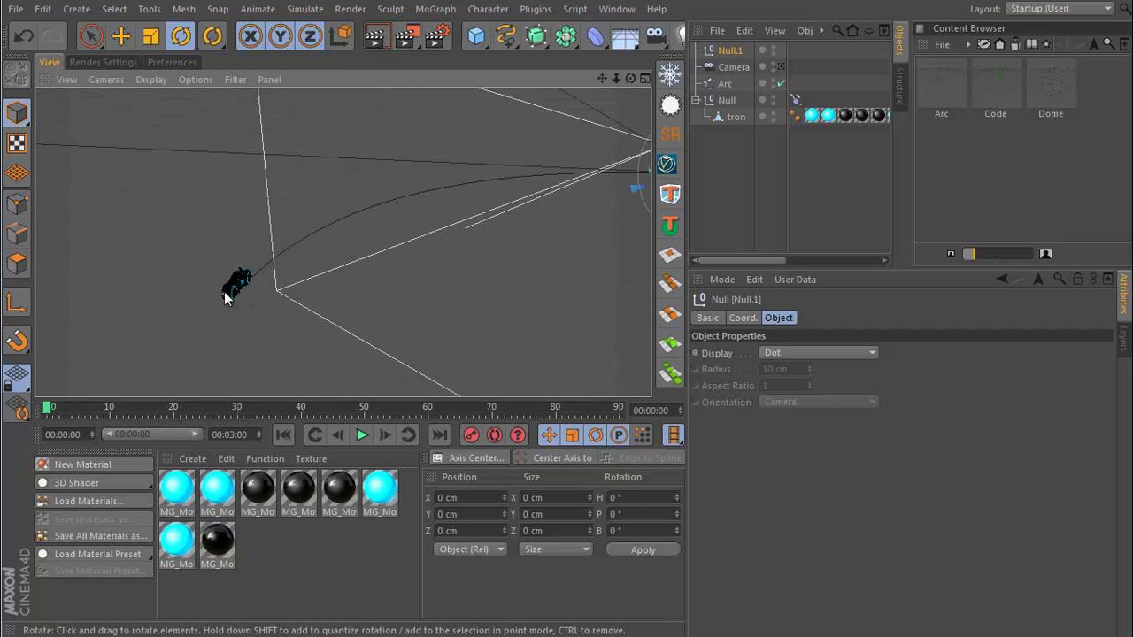
left_click(730, 52)
key("Delete")
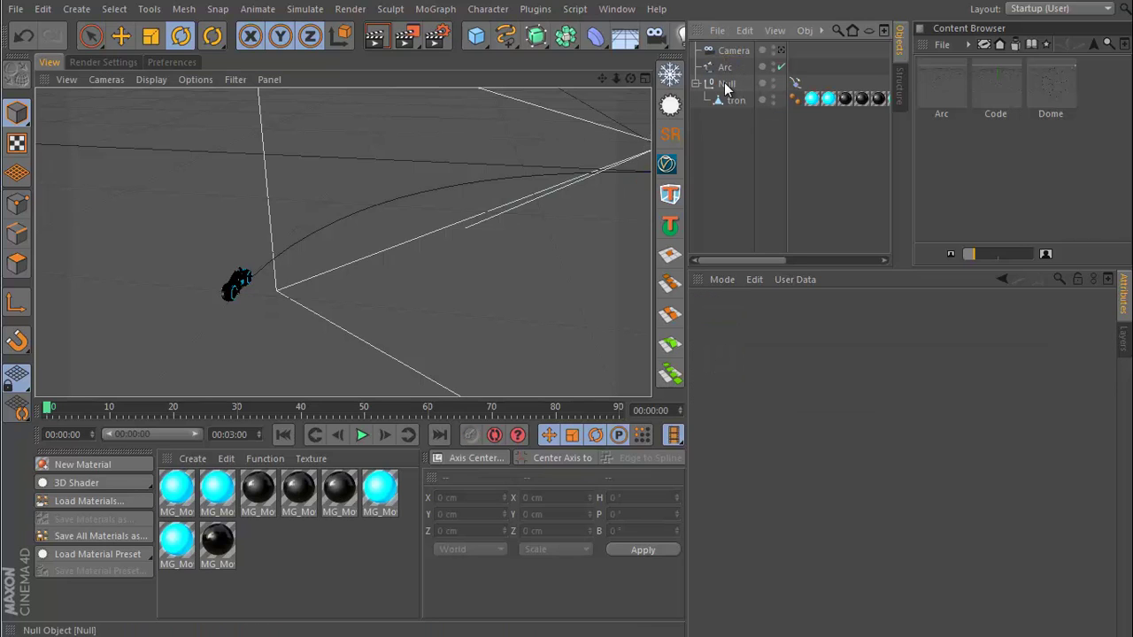
- Create a new null object as the parent of the cycle's Null, at the same position
left_click(725, 84)
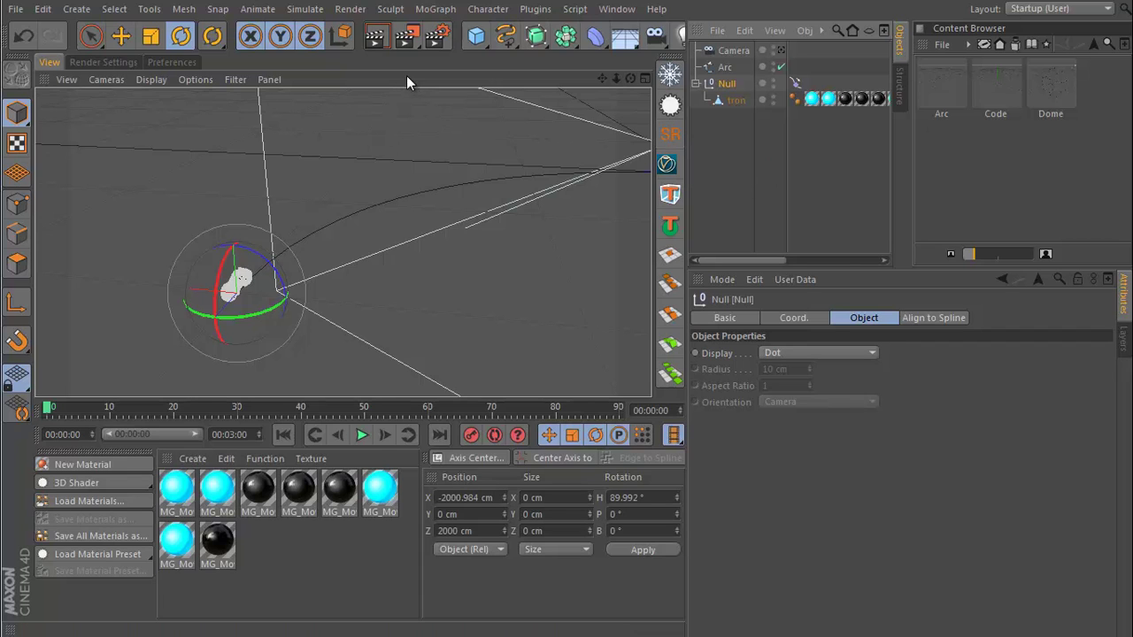
left_click(76, 9)
mouse_move(95, 34)
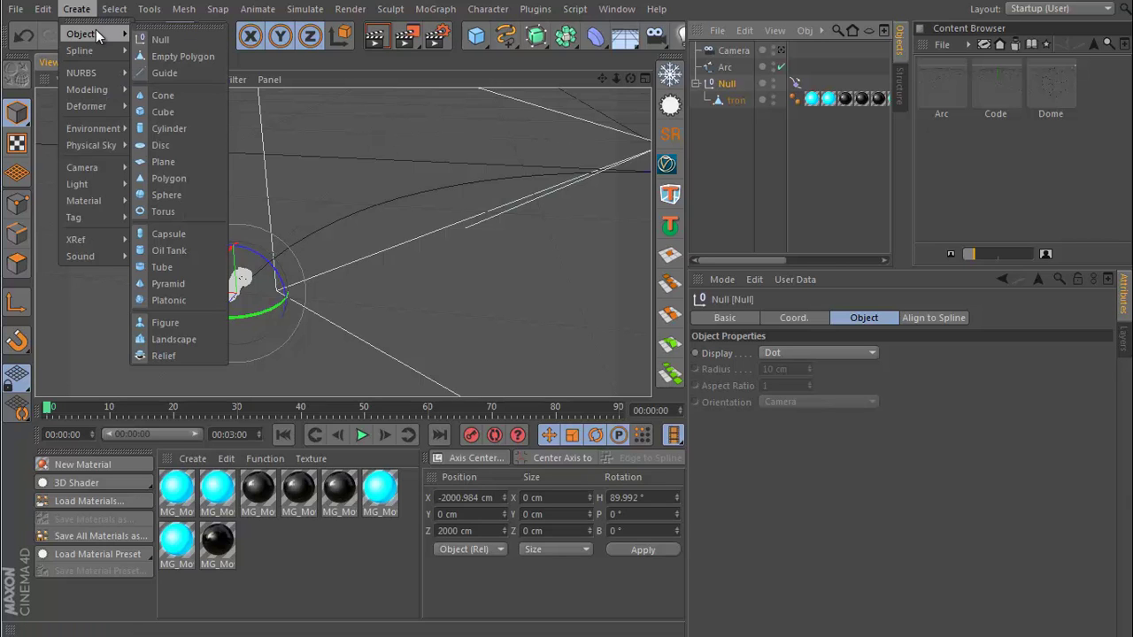
left_click(151, 38)
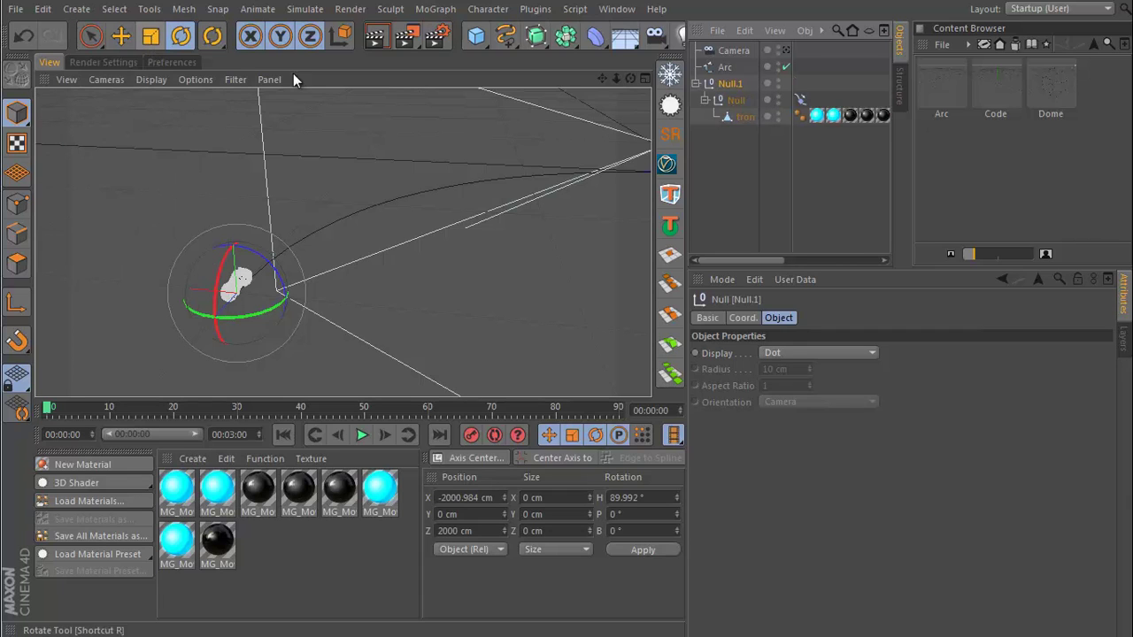
left_click(733, 124)
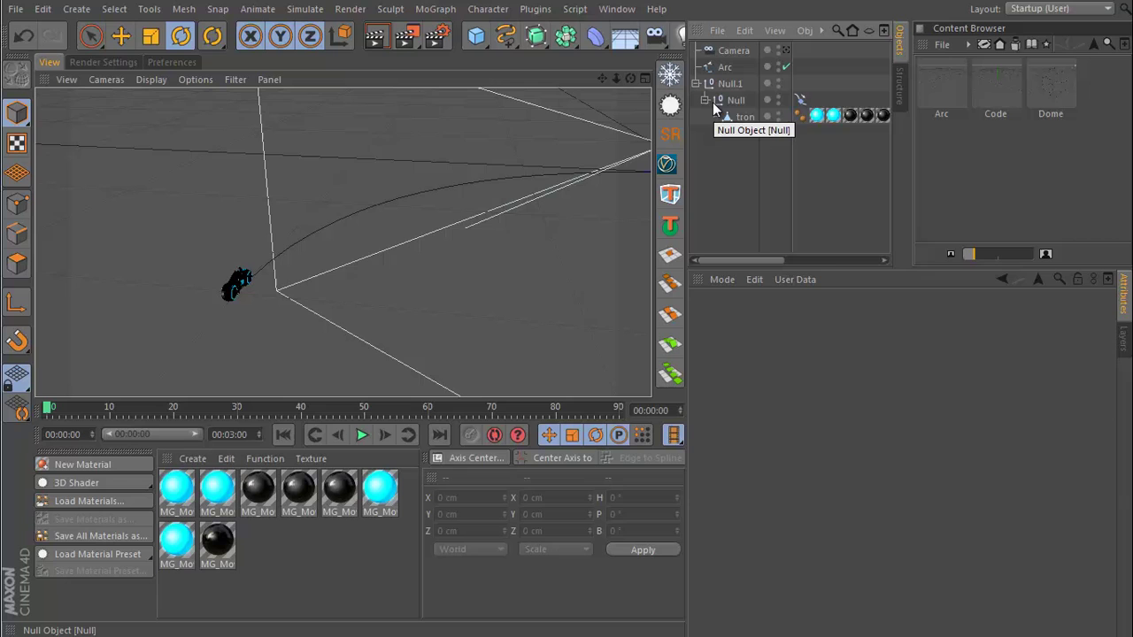
- Take the cycle's Null out of the new parent null and rename it "light scyles"
left_click(733, 85)
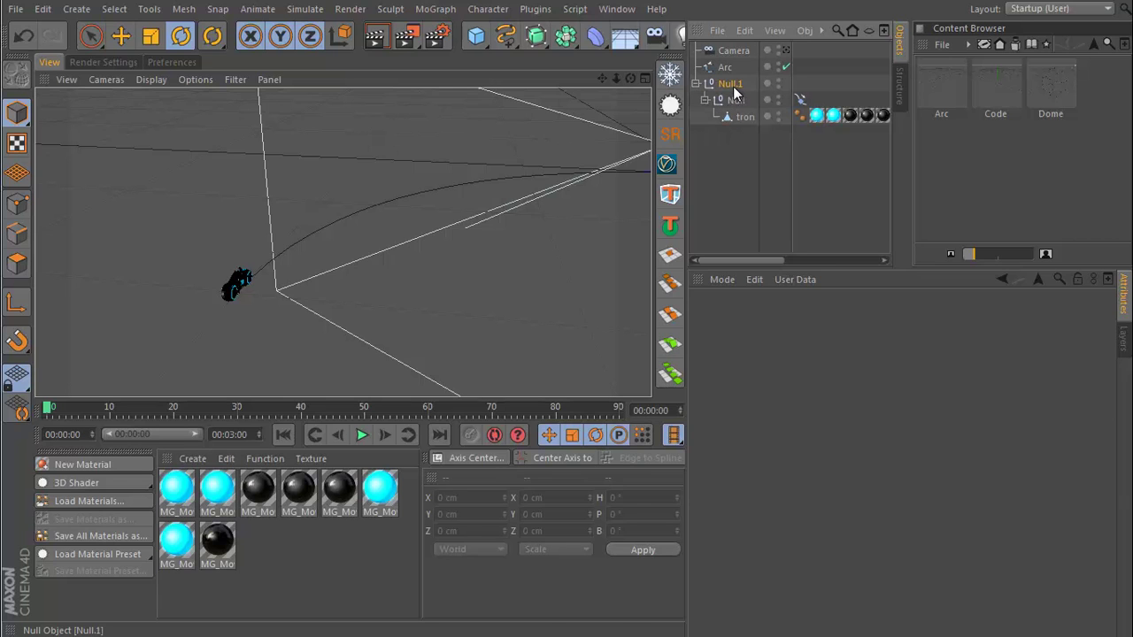
left_click(89, 36)
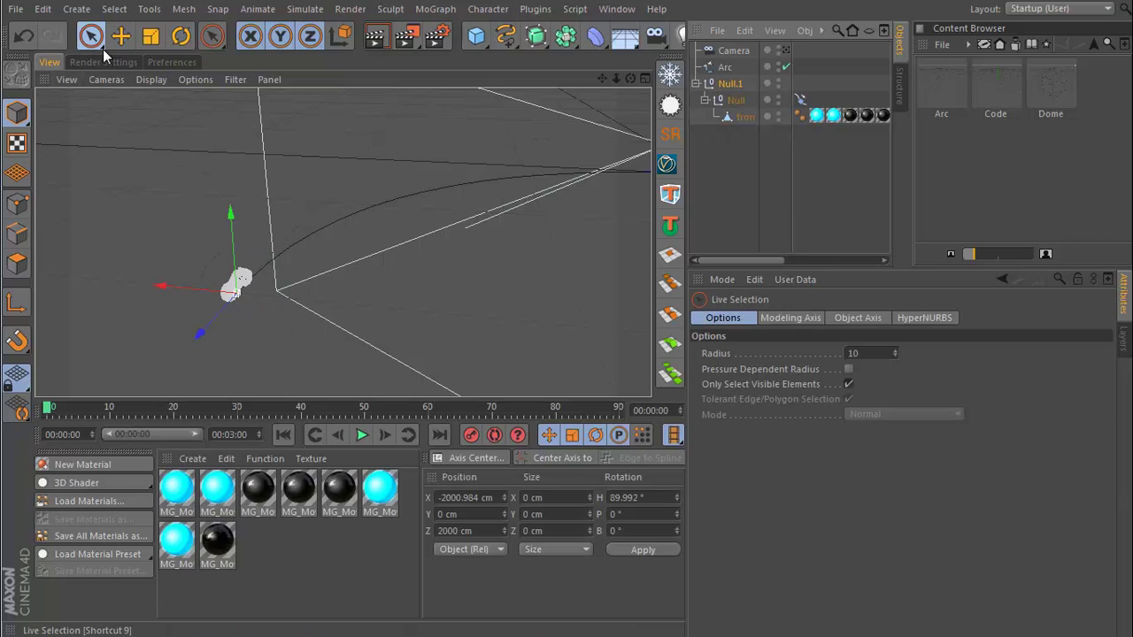
left_click(708, 103)
left_click(705, 102)
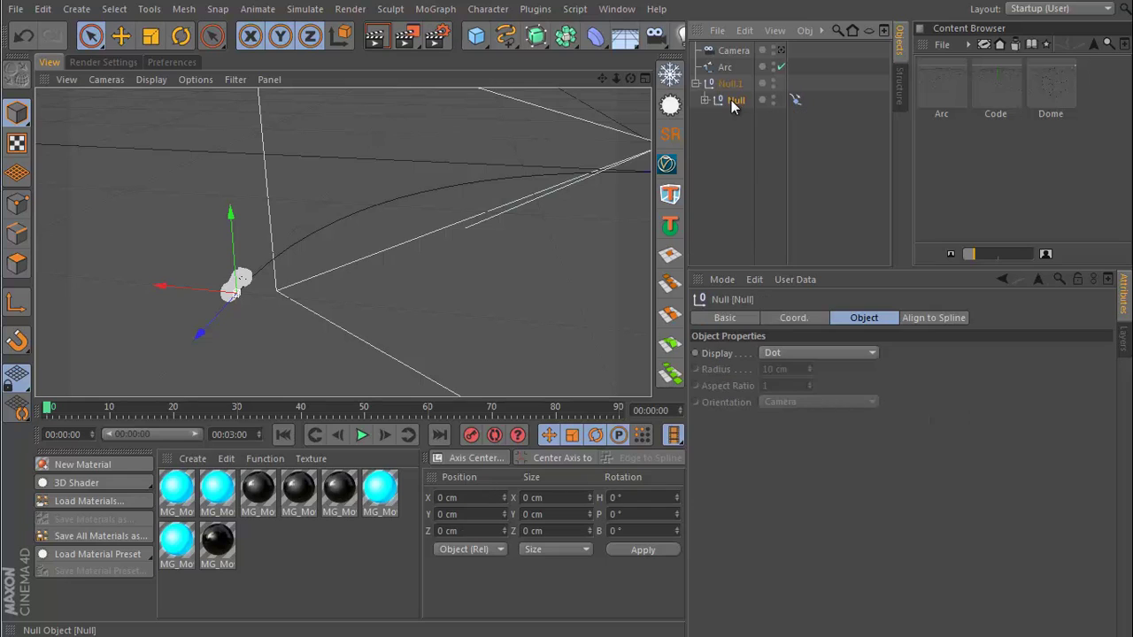
left_click(731, 100)
double_click(728, 100)
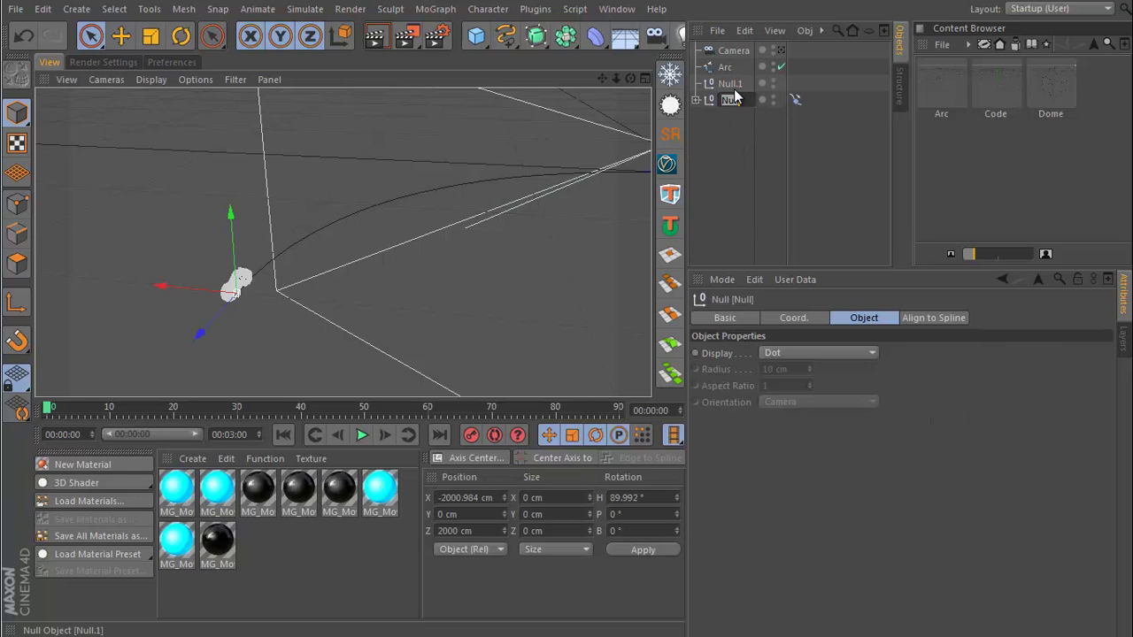
key("BackSpace")
key("Return")
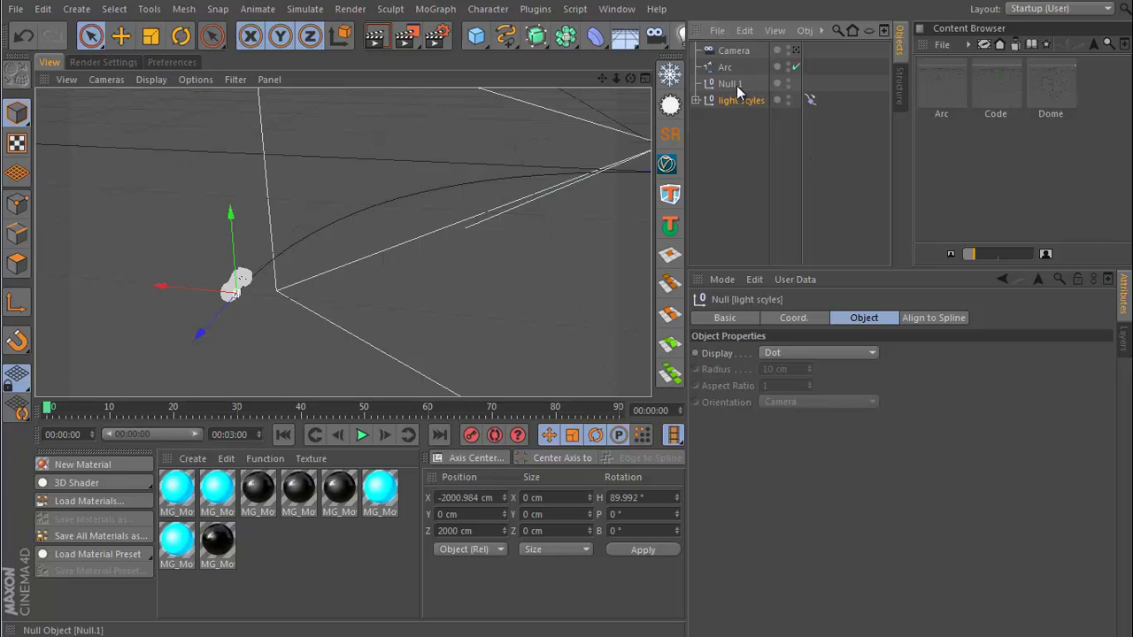
- Move Null.1 to the back of the cycle's rear wheel, about 26 cm up and 72 cm along Z from the cycle's origin
left_click(735, 87)
right_click_drag(227, 298, 348, 285, "alt")
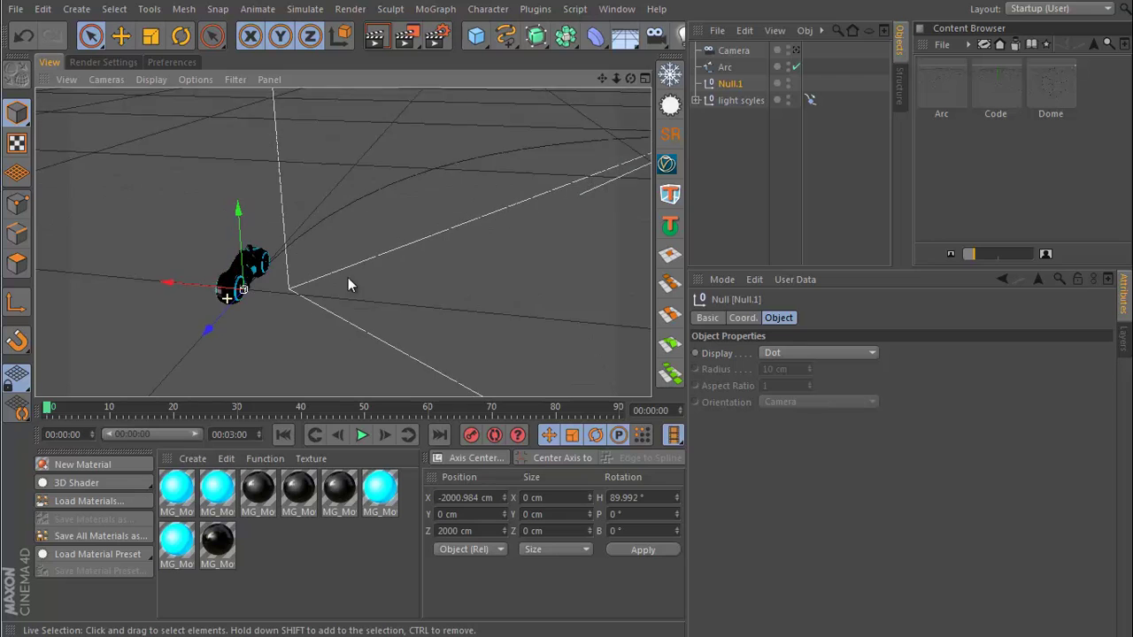
left_click_drag(348, 284, 76, 240, "alt")
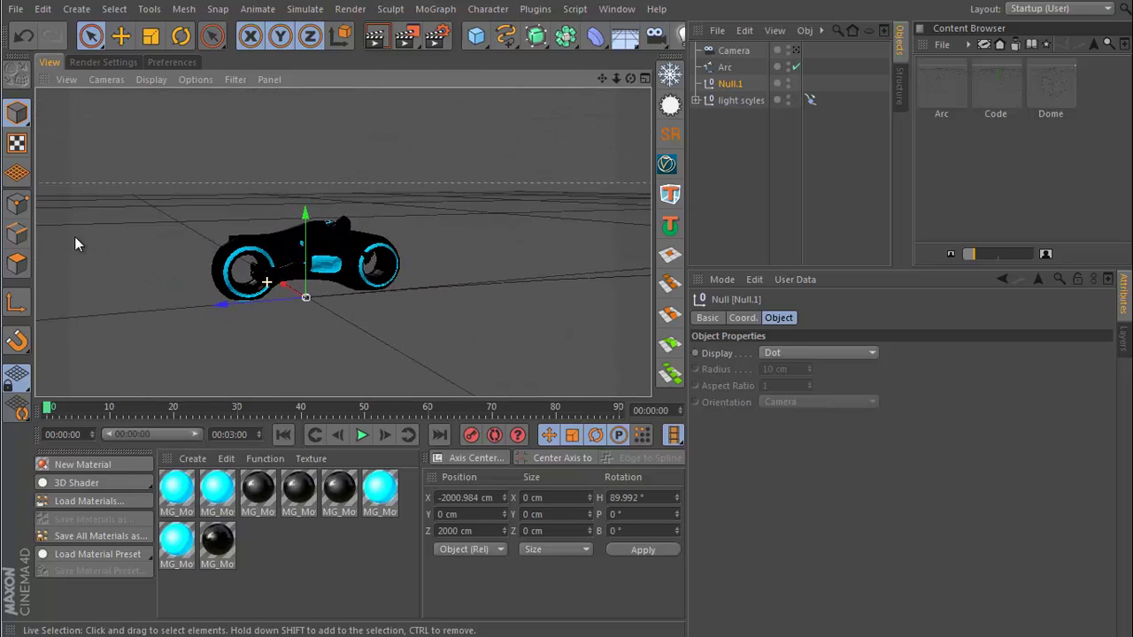
left_click(730, 87)
scroll(327, 236, "up", 3)
left_click_drag(342, 242, 346, 273, "alt")
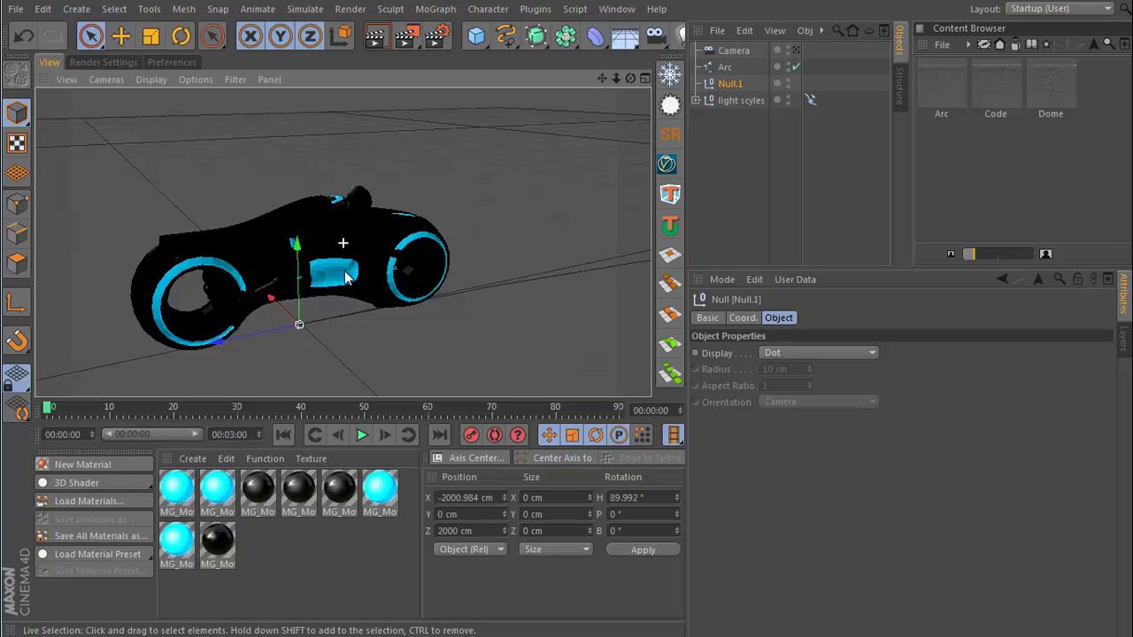
middle_click_drag(345, 276, 372, 237, "alt")
left_click_drag(351, 205, 244, 165)
left_click_drag(245, 247, 333, 264, "alt")
right_click_drag(246, 249, 327, 314, "alt")
right_click_drag(252, 228, 314, 215, "alt")
mouse_move(242, 245)
left_mouse_down("alt")
mouse_move(173, 187)
mouse_move(232, 232)
left_mouse_up("alt")
- Make Null.1 a child of the light scyles null and check the timeline at frame 0
left_click_drag(722, 83, 732, 99)
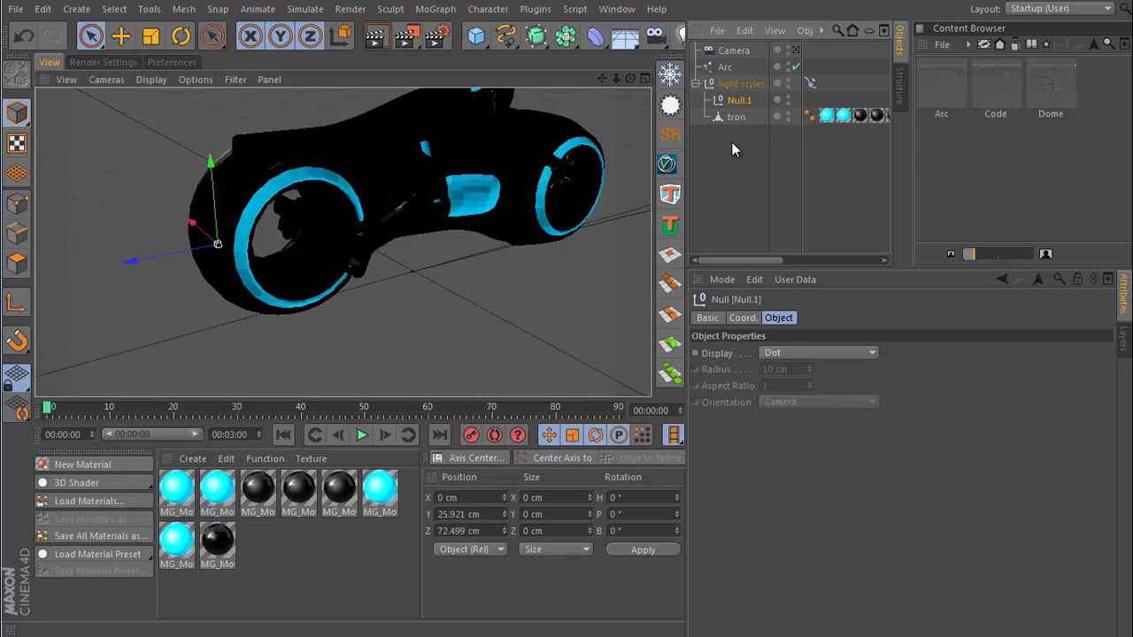
scroll(443, 190, "down", 8)
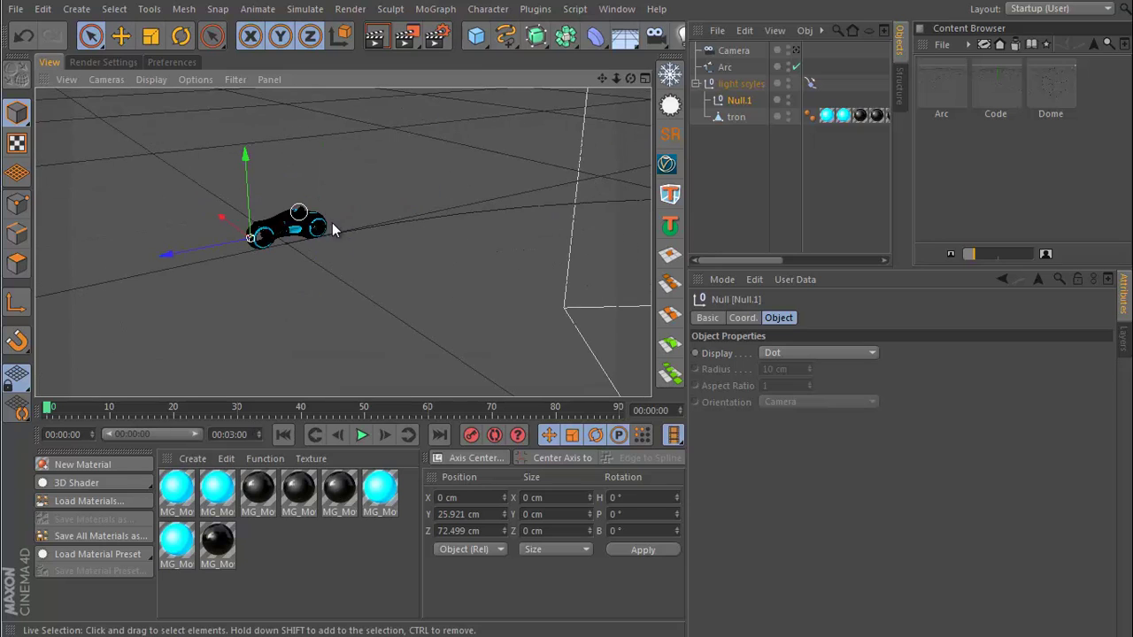
mouse_move(49, 411)
left_mouse_down()
mouse_move(215, 397)
mouse_move(44, 406)
left_mouse_up()
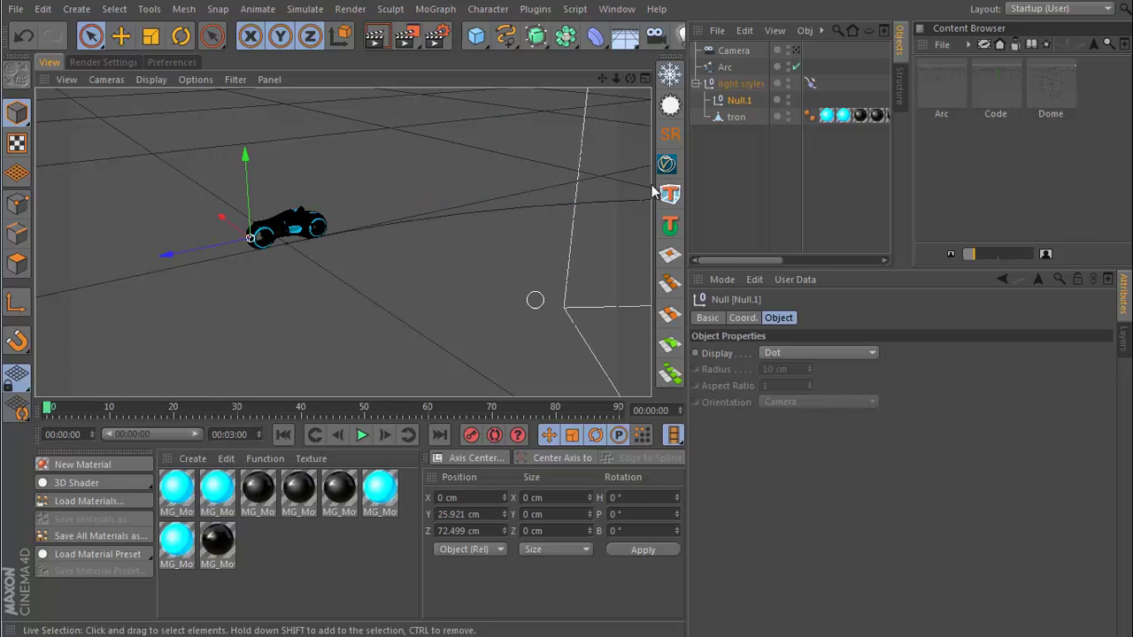
- Rename the Null.1 object as "trail"
left_click(754, 149)
left_click(740, 102)
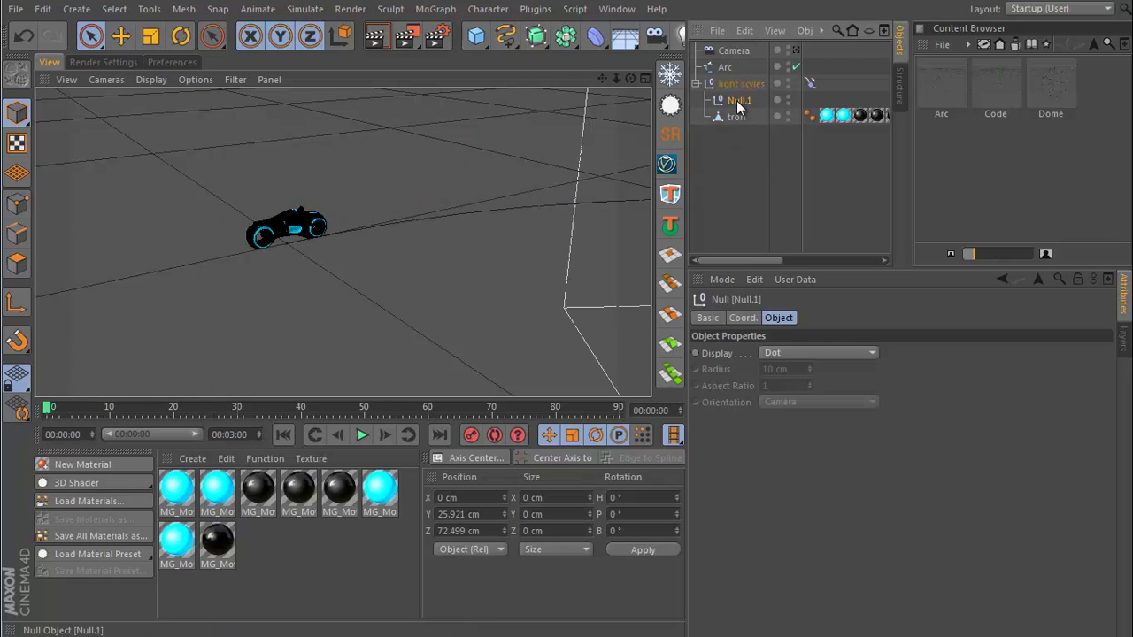
double_click(740, 101)
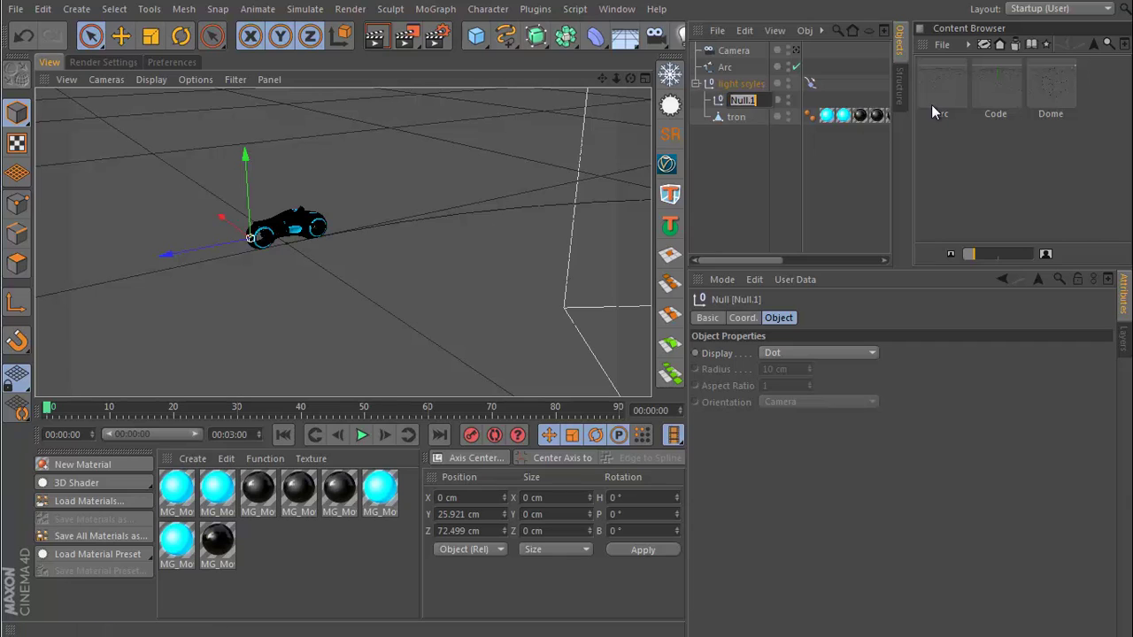
key("BackSpace")
type("trail")
key("Return")
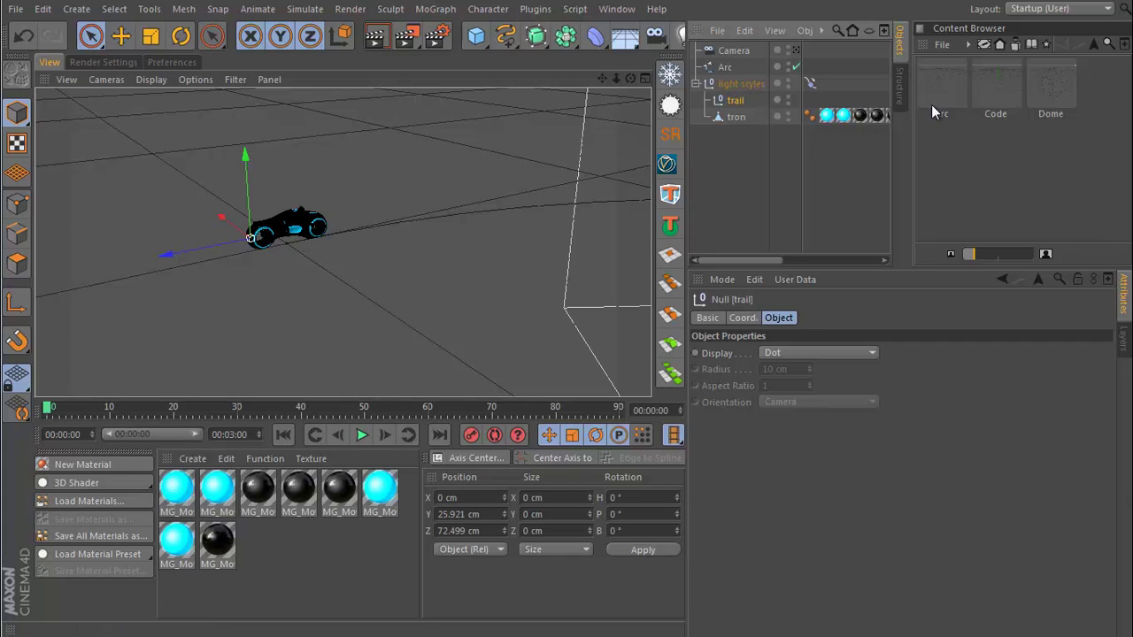
- Add a MoGraph Tracer linked to the trail null and play the animation to trace its path
left_click(441, 10)
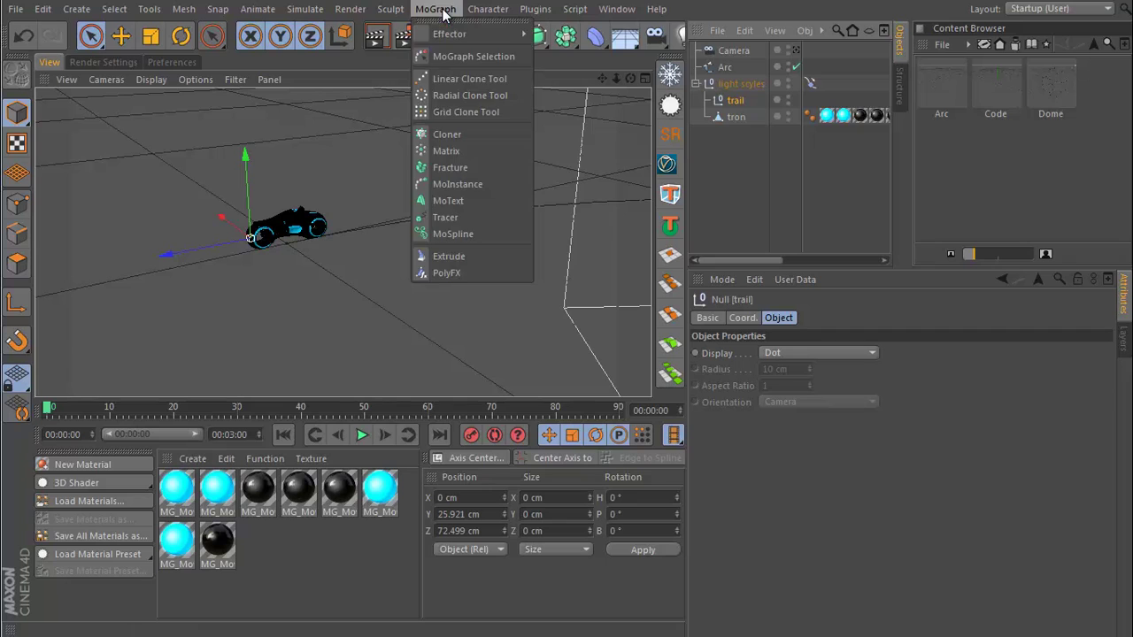
left_click(469, 220)
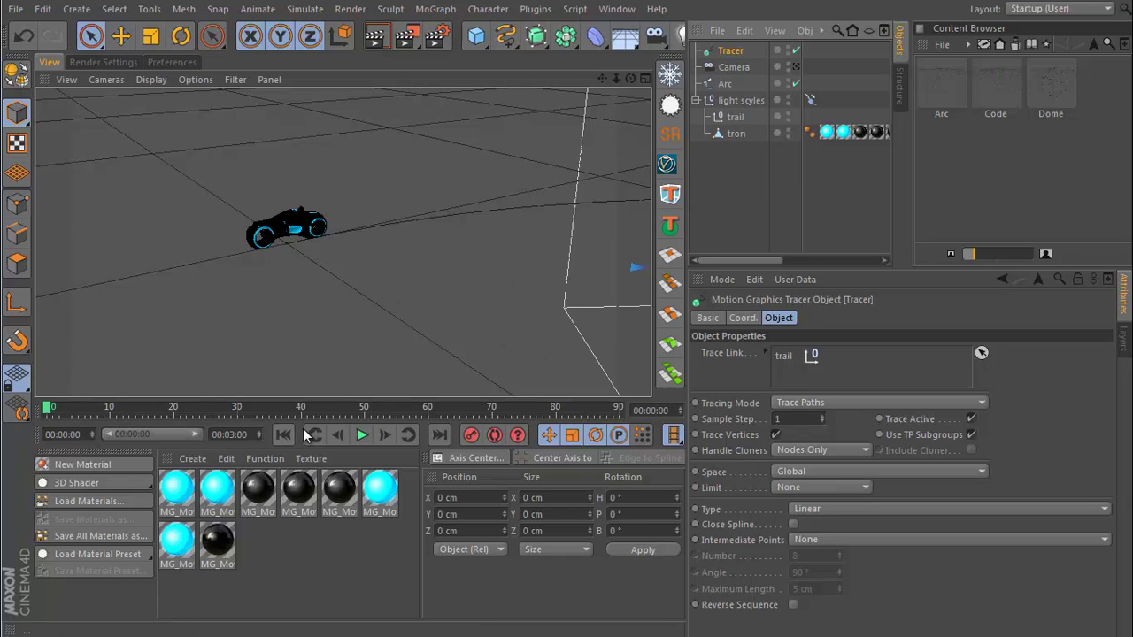
left_click(360, 435)
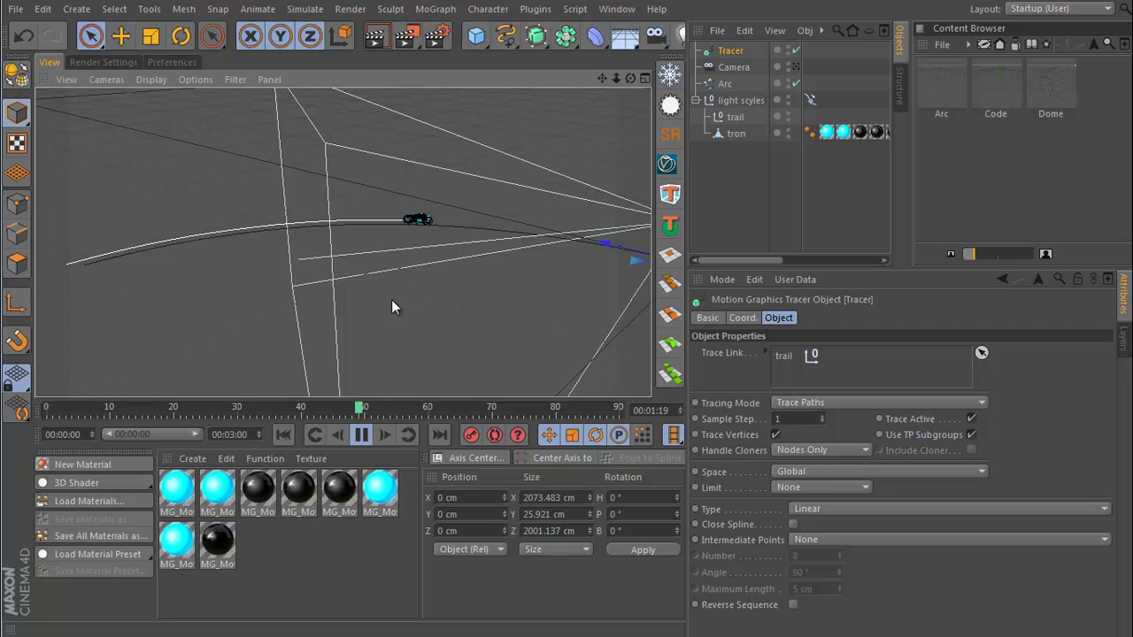
left_click(363, 436)
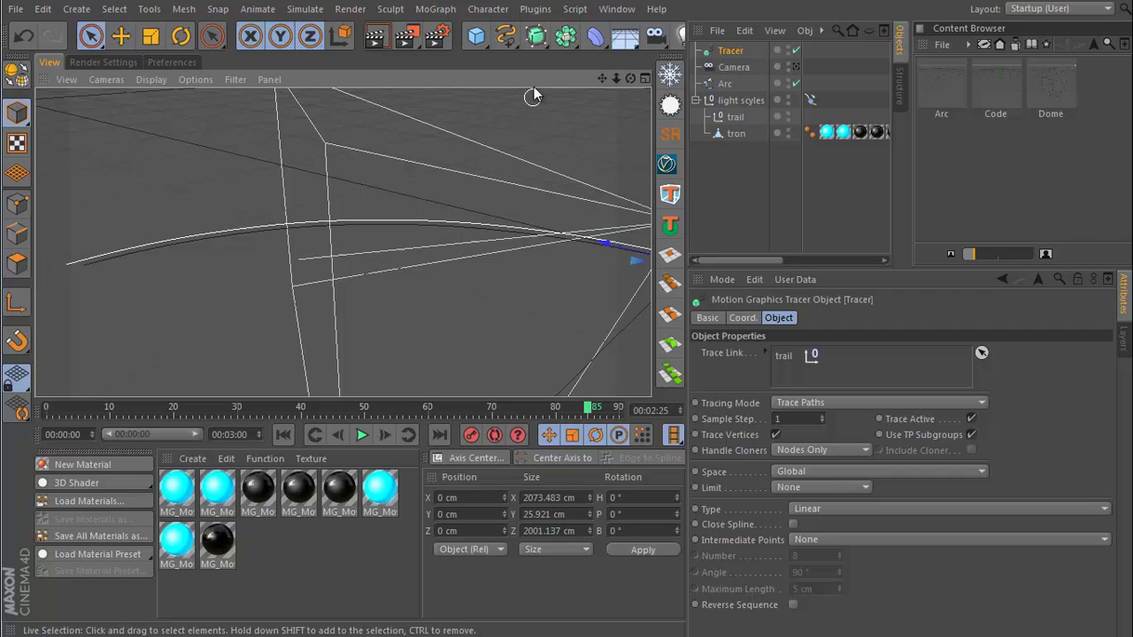
- Add a Sweep NURBS object and a Rectangle spline to the scene
left_click_drag(541, 37, 625, 129)
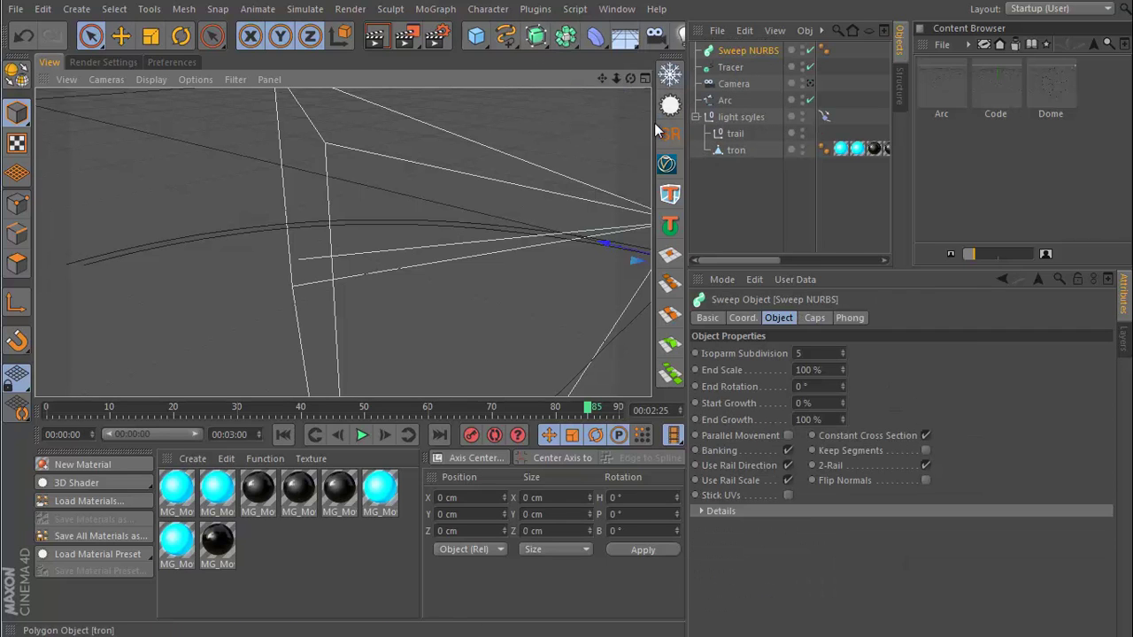
left_click_drag(505, 38, 655, 145)
- Set the Rectangle spline's width to 5 cm and its height to 50 cm
right_click_drag(548, 238, 259, 181, "alt")
left_click_drag(259, 180, 405, 200, "alt")
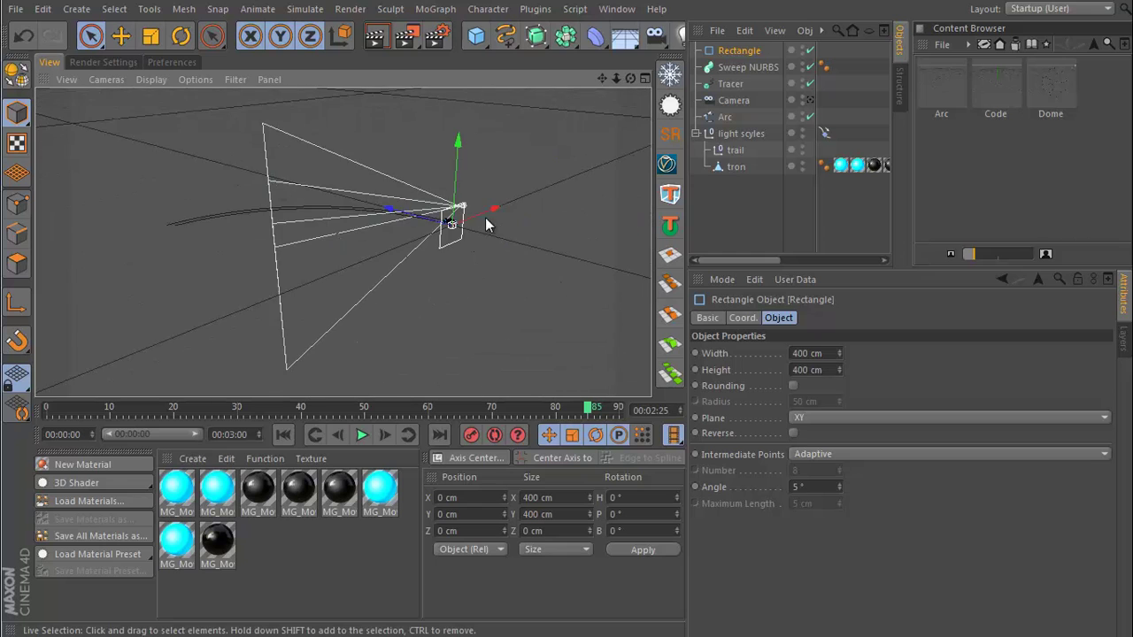
right_click_drag(486, 218, 543, 214, "alt")
left_click_drag(542, 214, 551, 246, "alt")
right_click_drag(551, 248, 513, 251, "alt")
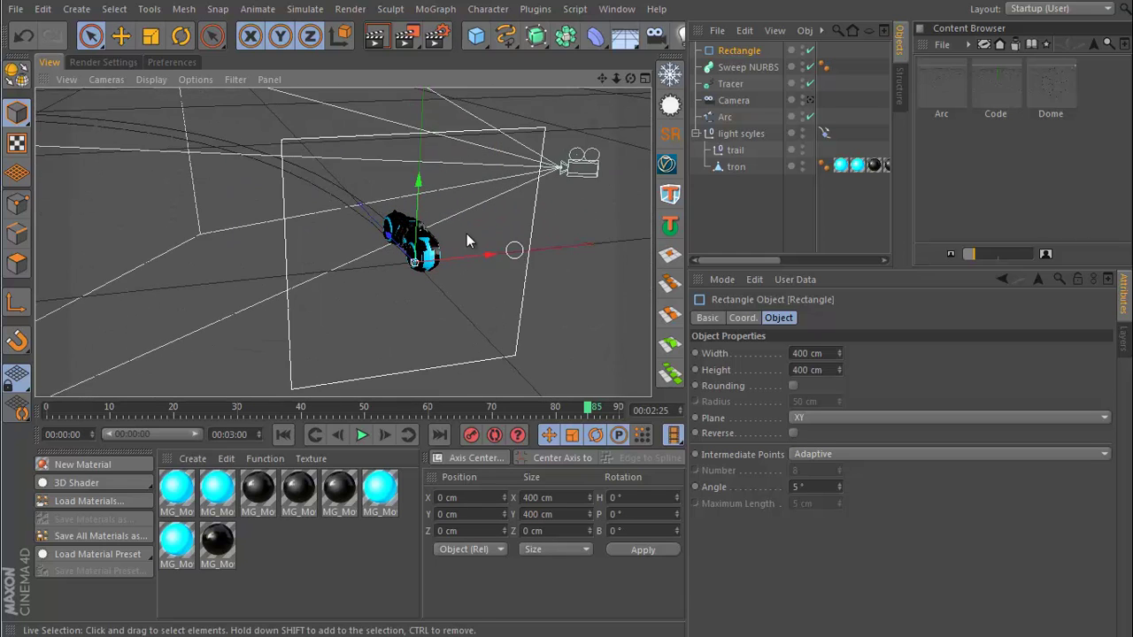
middle_click_drag(513, 250, 476, 234, "alt")
left_click(829, 353)
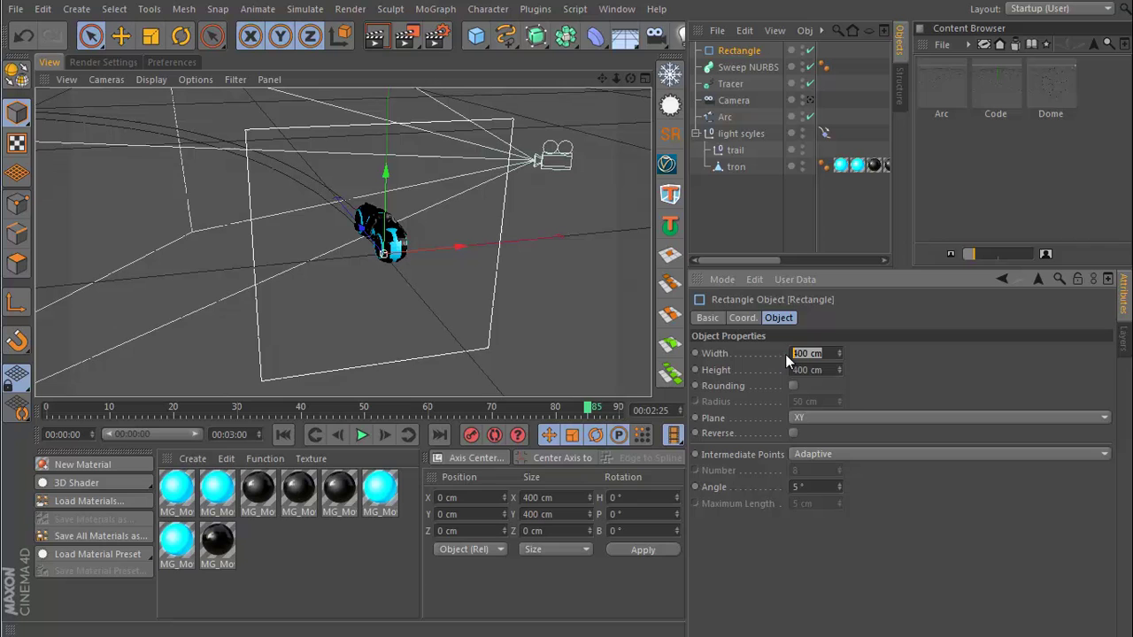
key("Return")
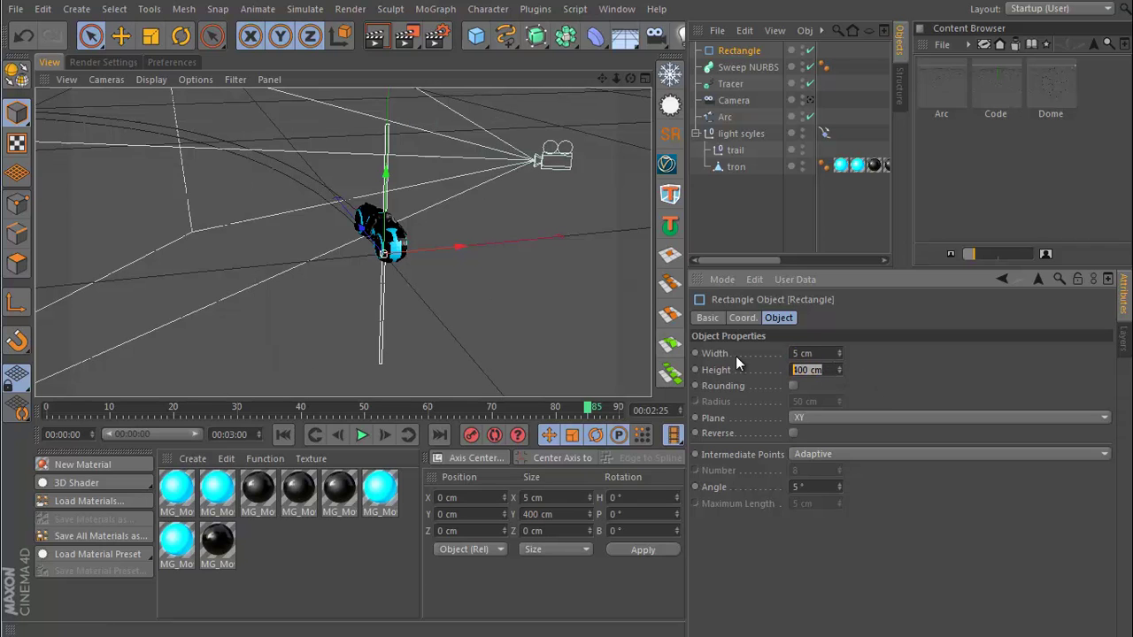
type("5")
- Place the Rectangle and the Tracer under the Sweep NURBS, with the Rectangle first, to sweep the profile along the traced path
left_click_drag(456, 278, 640, 229, "alt")
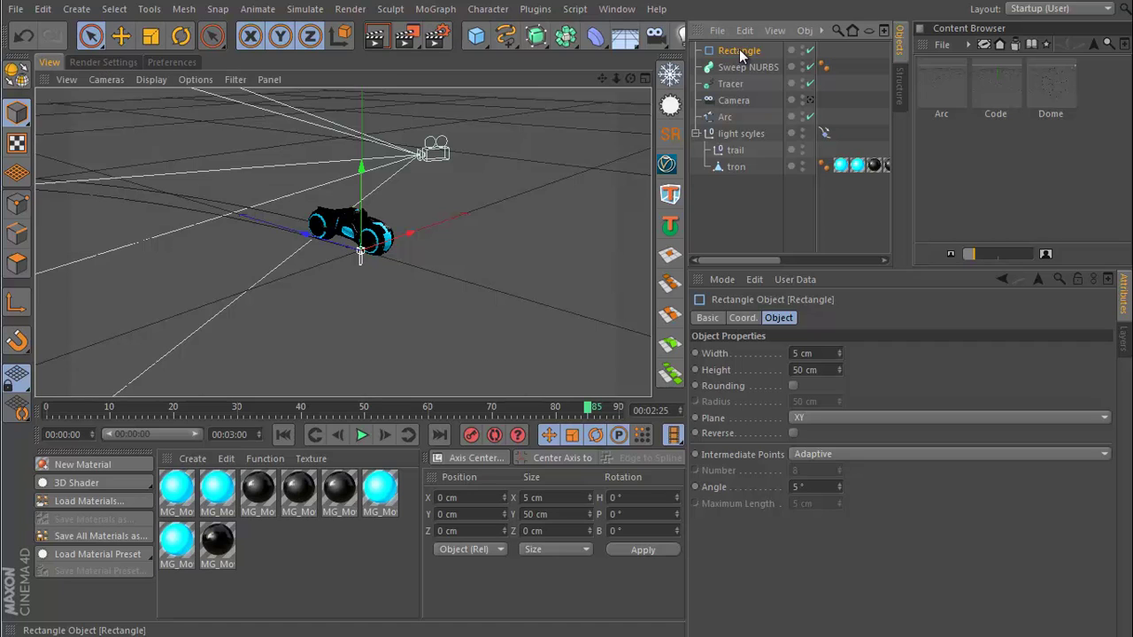
left_click(730, 84, "ctrl")
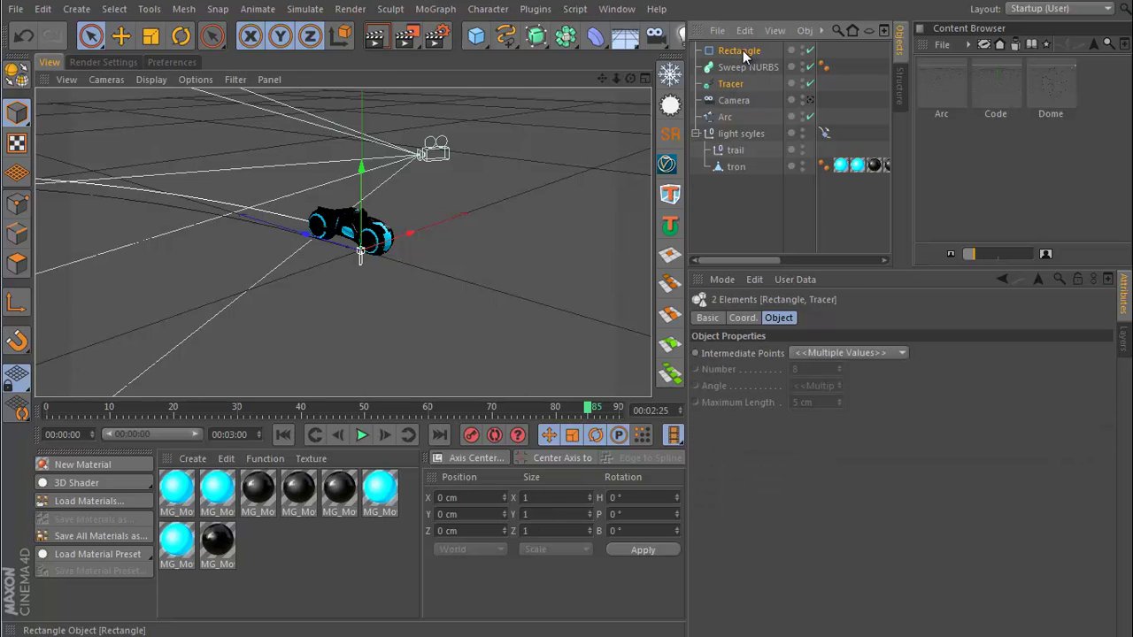
left_click_drag(739, 67, 737, 68)
left_click(448, 228)
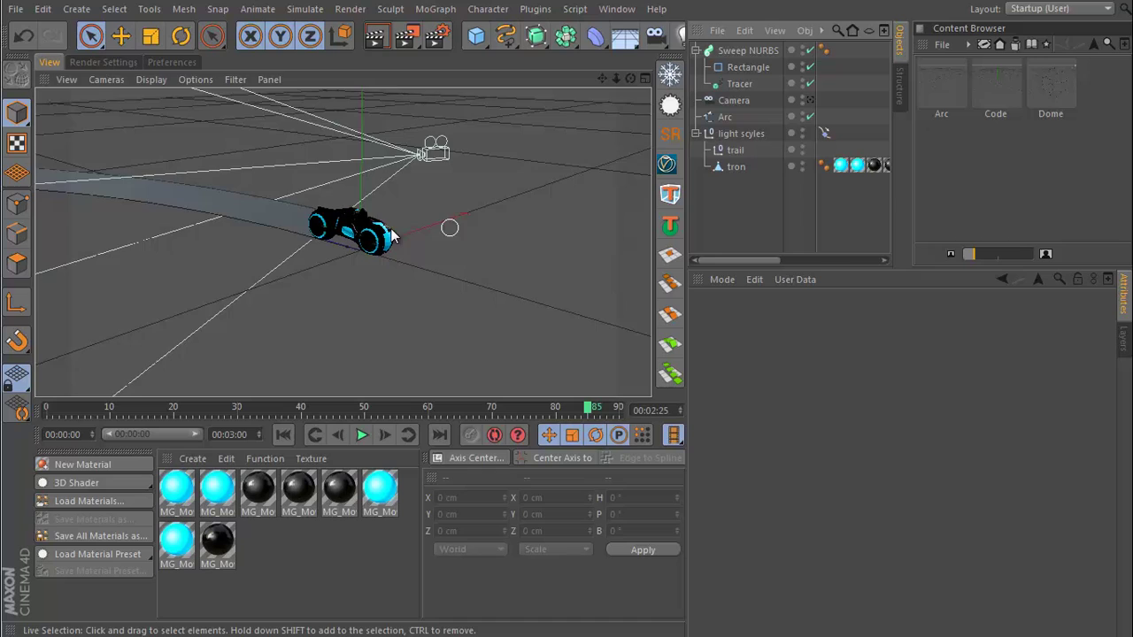
- Apply the cyan MG_MovieCycle_PlayerBaton_MI material to the Sweep NURBS
right_click_drag(314, 225, 531, 190, "alt")
left_click_drag(455, 200, 407, 274, "alt")
right_click_drag(407, 273, 205, 257, "alt")
left_click_drag(204, 257, 223, 280, "alt")
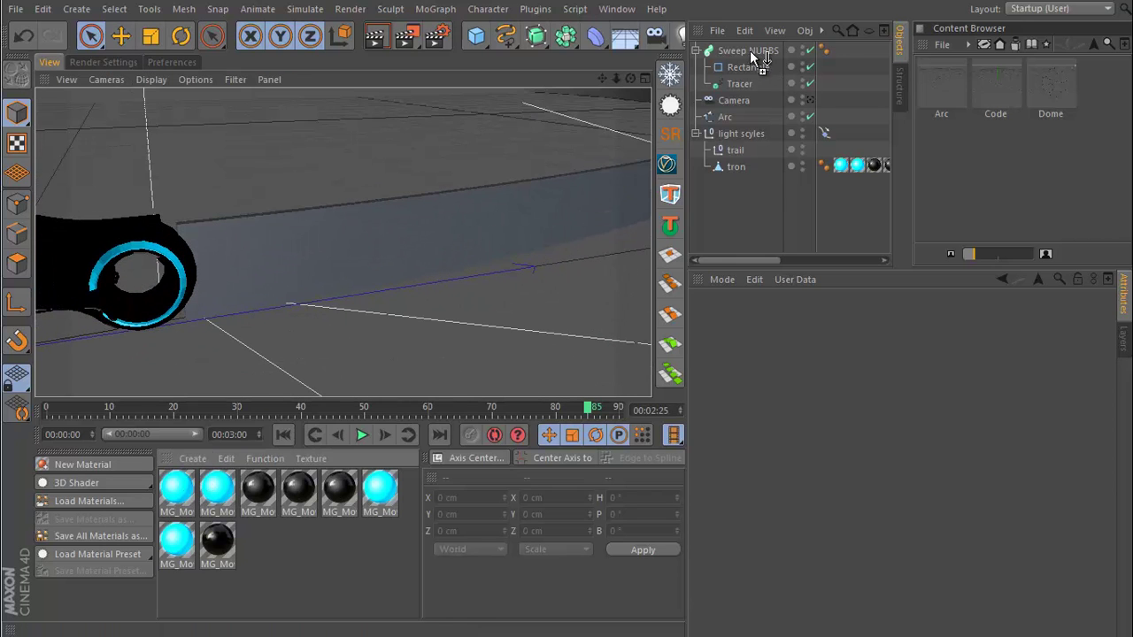
left_click_drag(750, 50, 746, 49)
- Play the animation from the start to check the cyan trail behind the cycle, and park the timeline at frame 45
left_click_drag(518, 175, 212, 353, "alt")
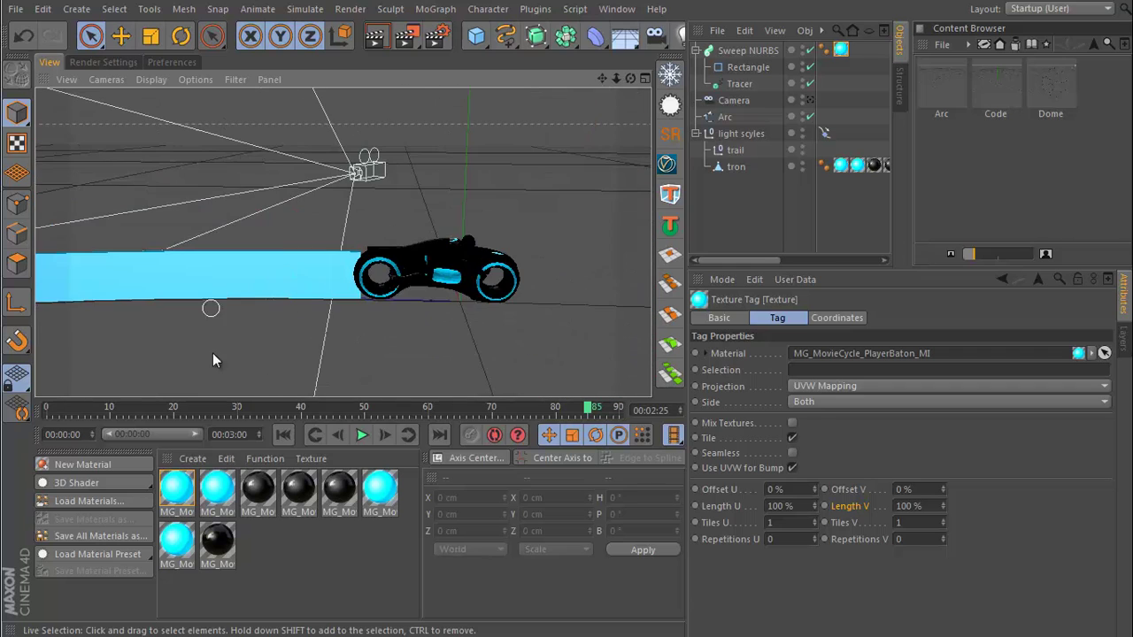
left_click(282, 434)
left_click_drag(62, 281, 327, 226, "alt")
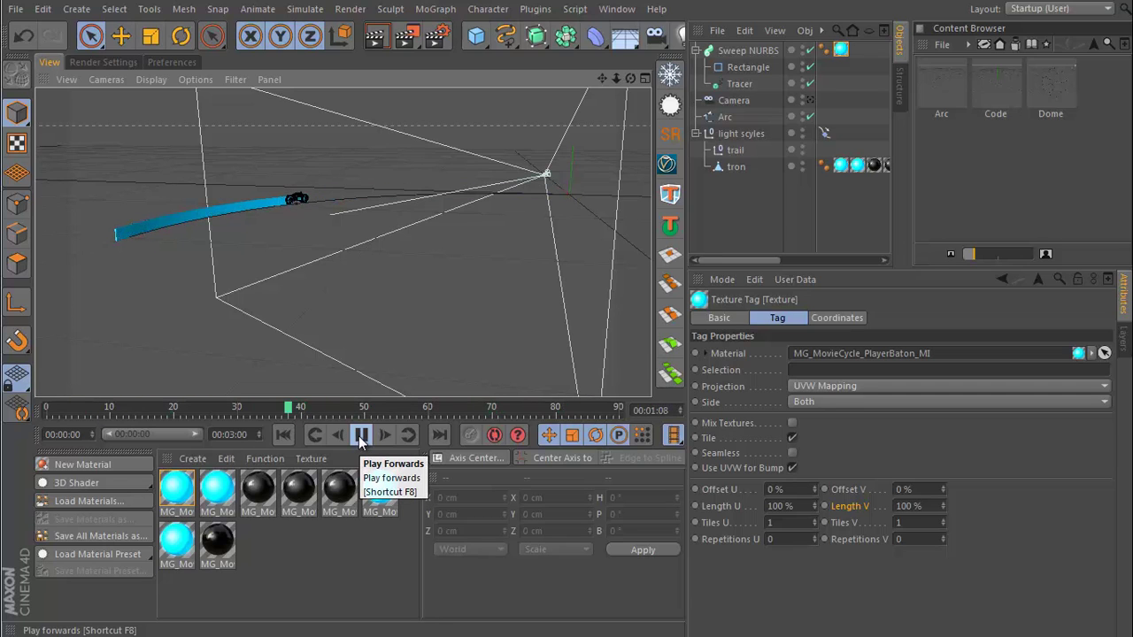
left_click(358, 435)
middle_click_drag(394, 297, 345, 332, "alt")
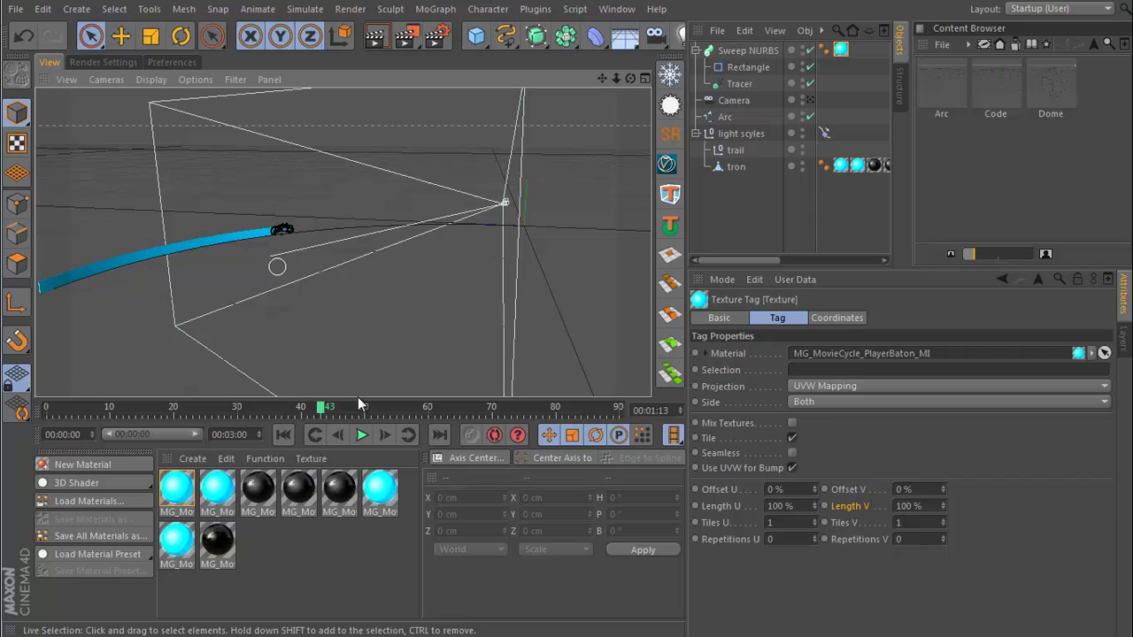
mouse_move(323, 407)
left_mouse_down()
mouse_move(47, 408)
mouse_move(333, 407)
left_mouse_up()
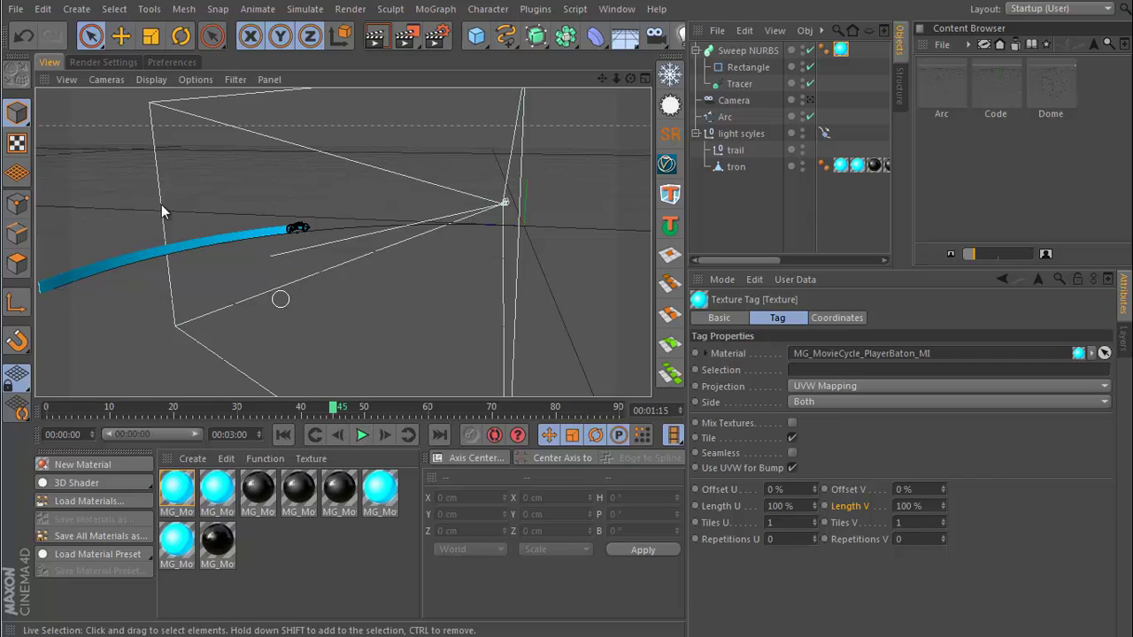
- Add a point at the middle of the Sweep NURBS rotation curve and raise it to about 1.0 to twist the trail
left_click(748, 51)
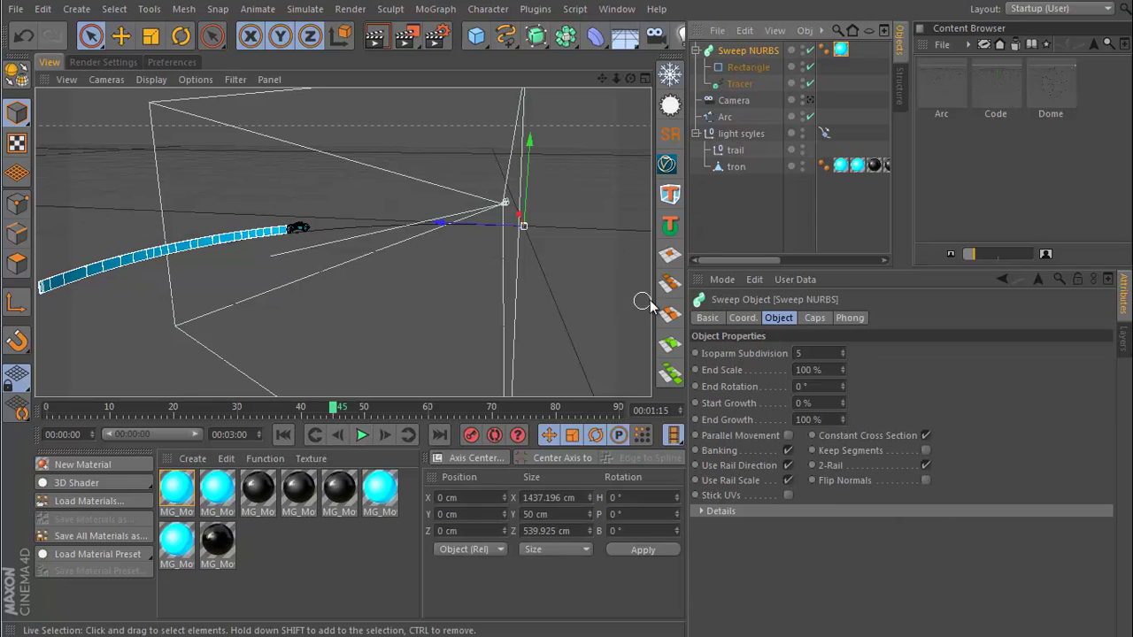
left_click(699, 512)
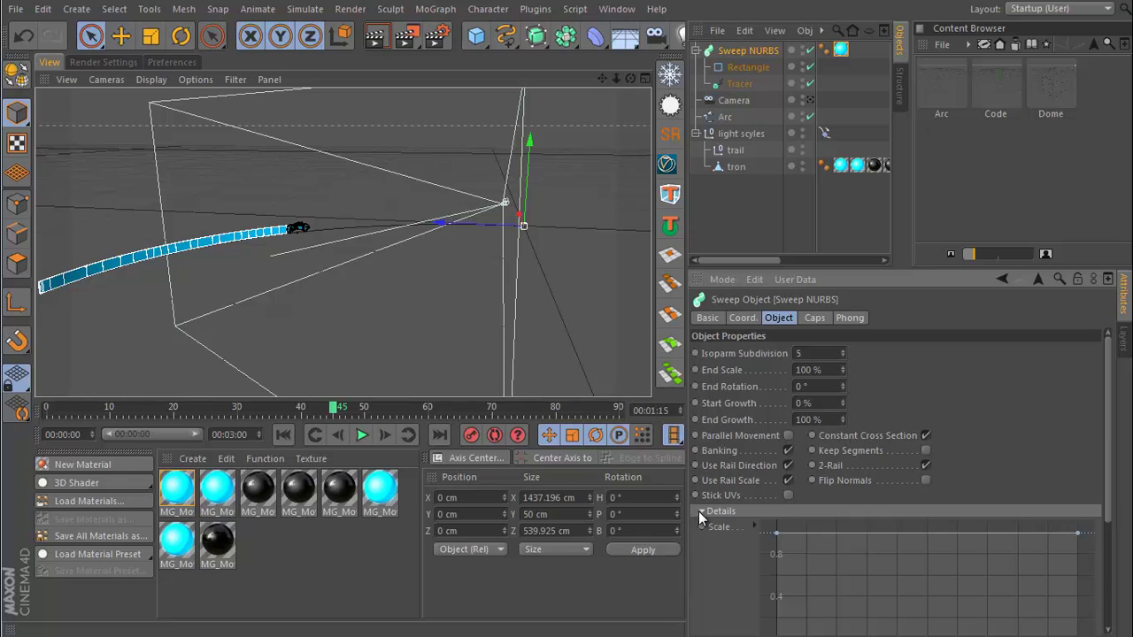
left_click_drag(1109, 452, 1132, 563)
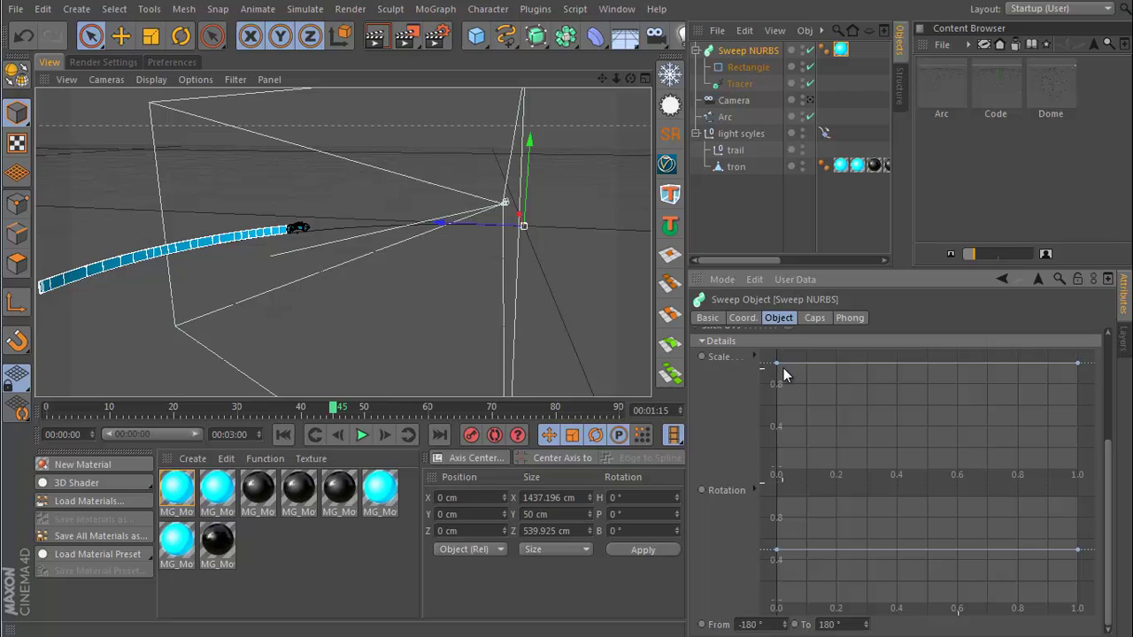
left_click_drag(924, 549, 926, 498, "ctrl")
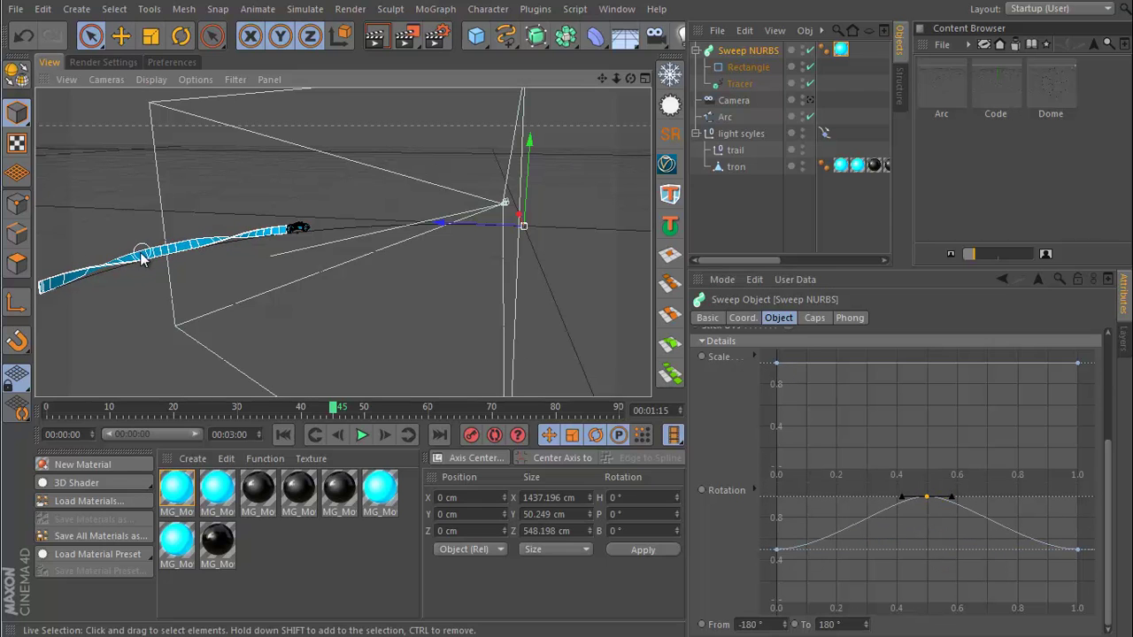
- Play the animation from frame 0 with the trail in close view to check how the twist behaves, stopping at frame 59
right_click_drag(142, 254, 185, 259, "alt")
middle_click_drag(184, 259, 302, 255, "alt")
left_click_drag(302, 261, 344, 379, "alt")
left_click(284, 435)
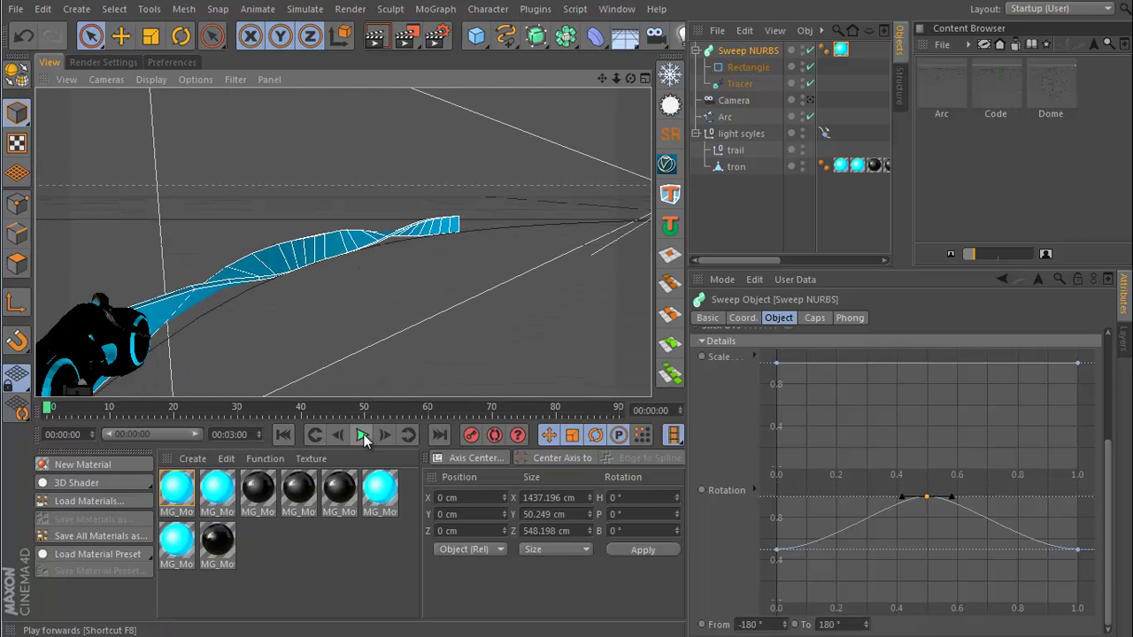
left_click(362, 435)
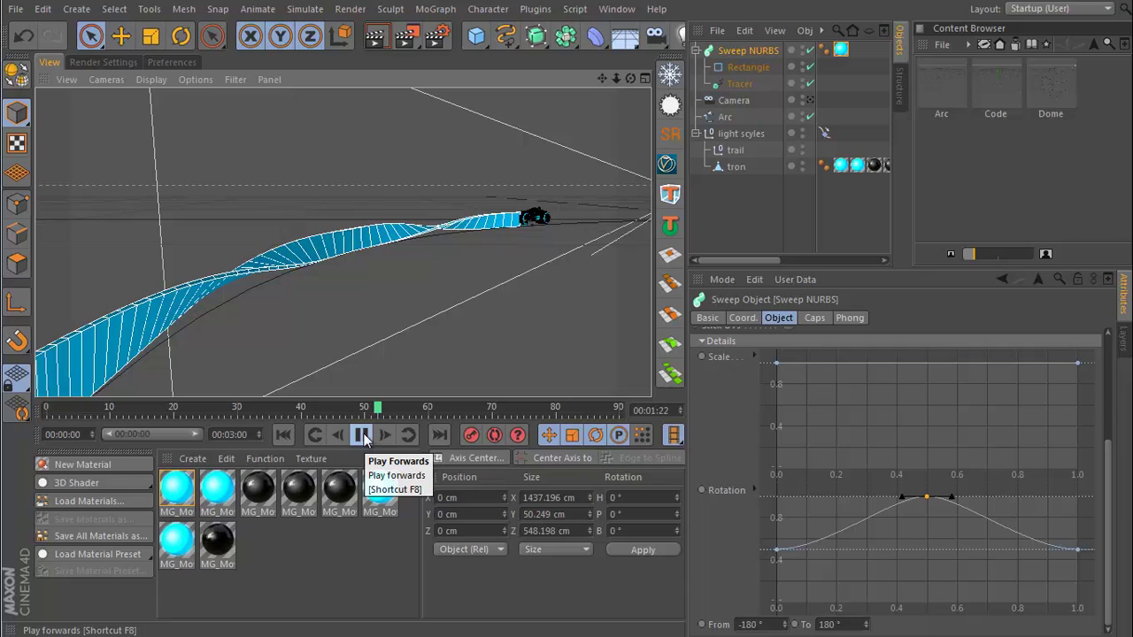
left_click(362, 434)
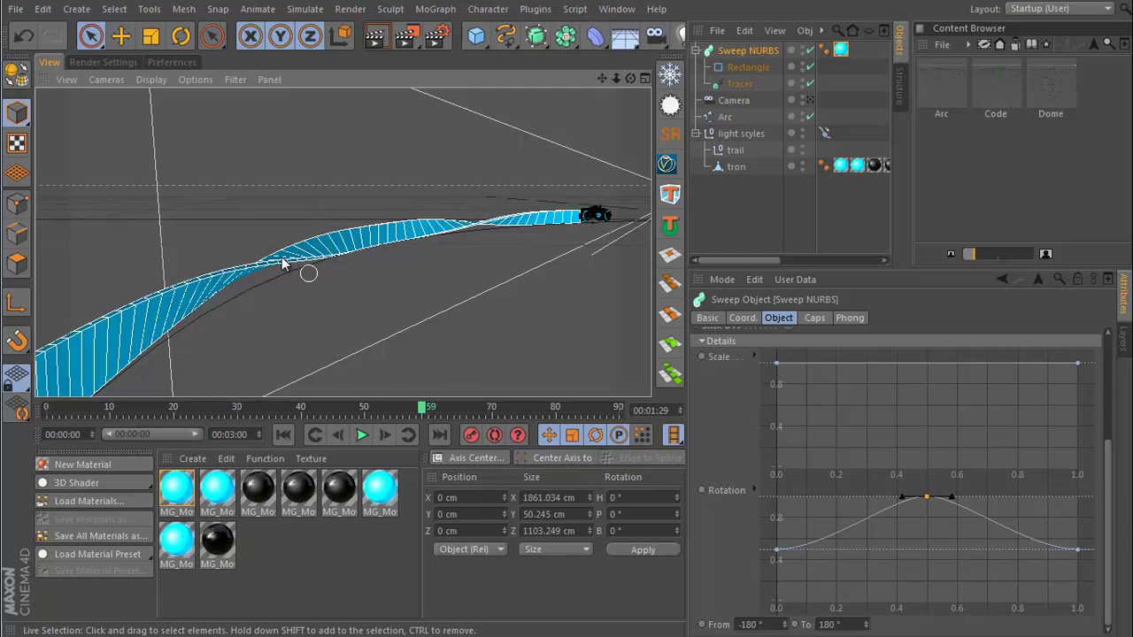
- Examine the twisted trail from several angles and review the Tracer settings and the Sweep NURBS detail curves
left_click_drag(283, 264, 390, 228, "alt")
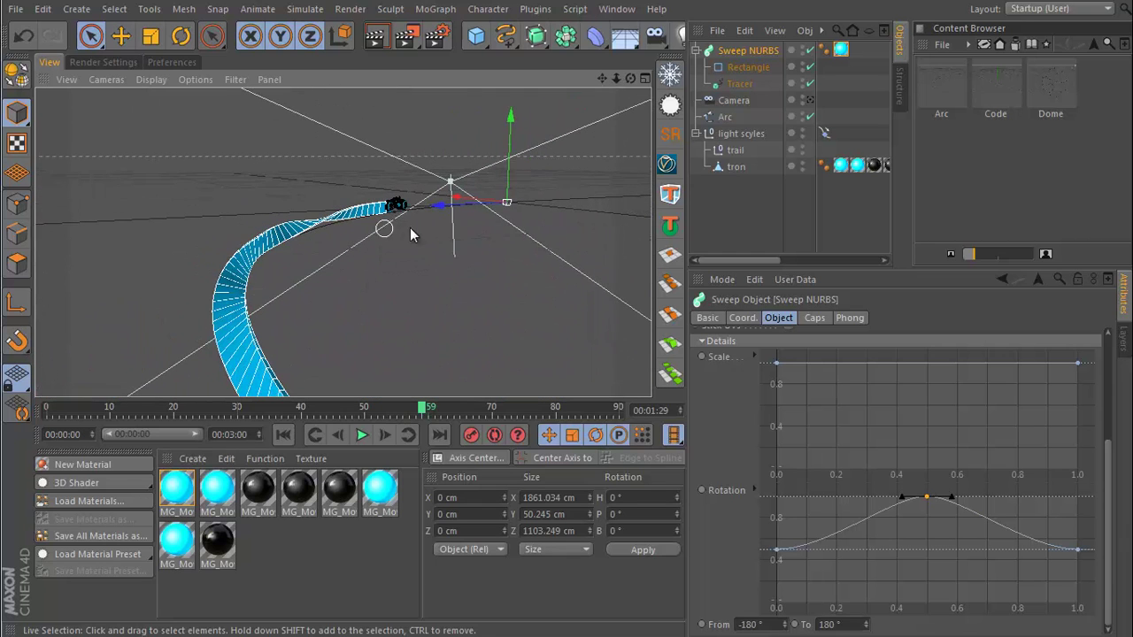
left_click(742, 69)
left_click(731, 84)
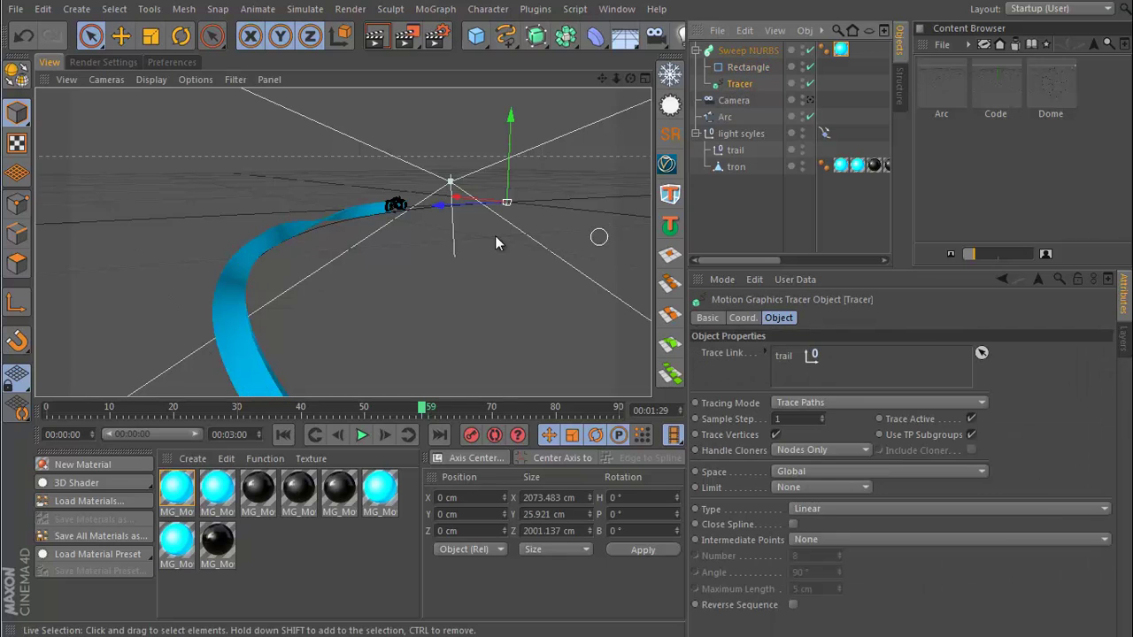
left_click(748, 53)
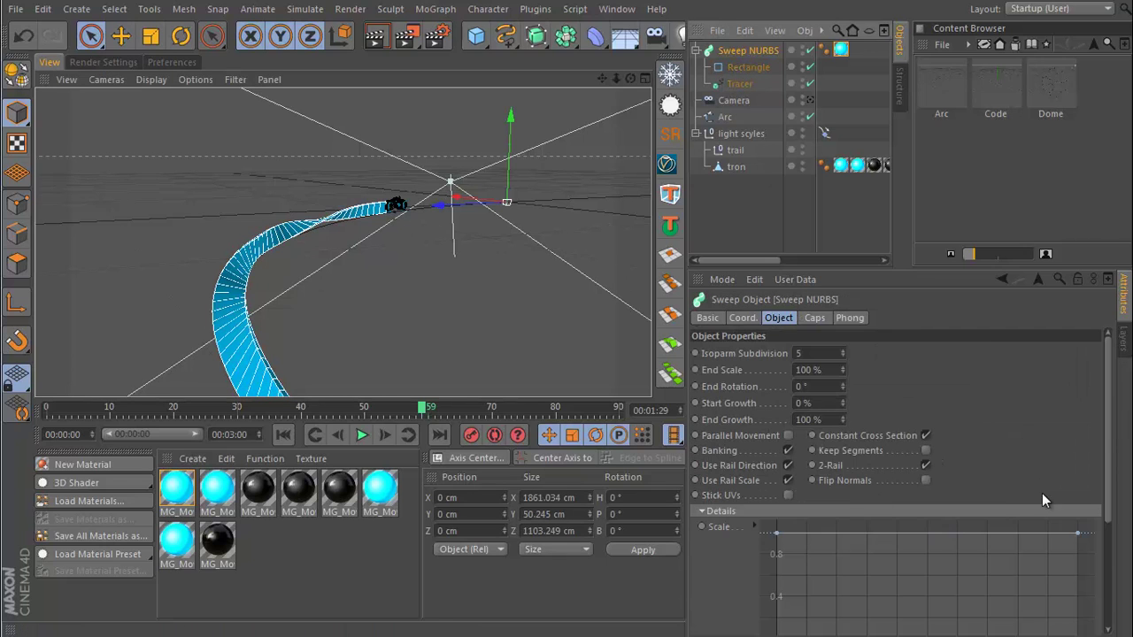
scroll(925, 503, "down", 4)
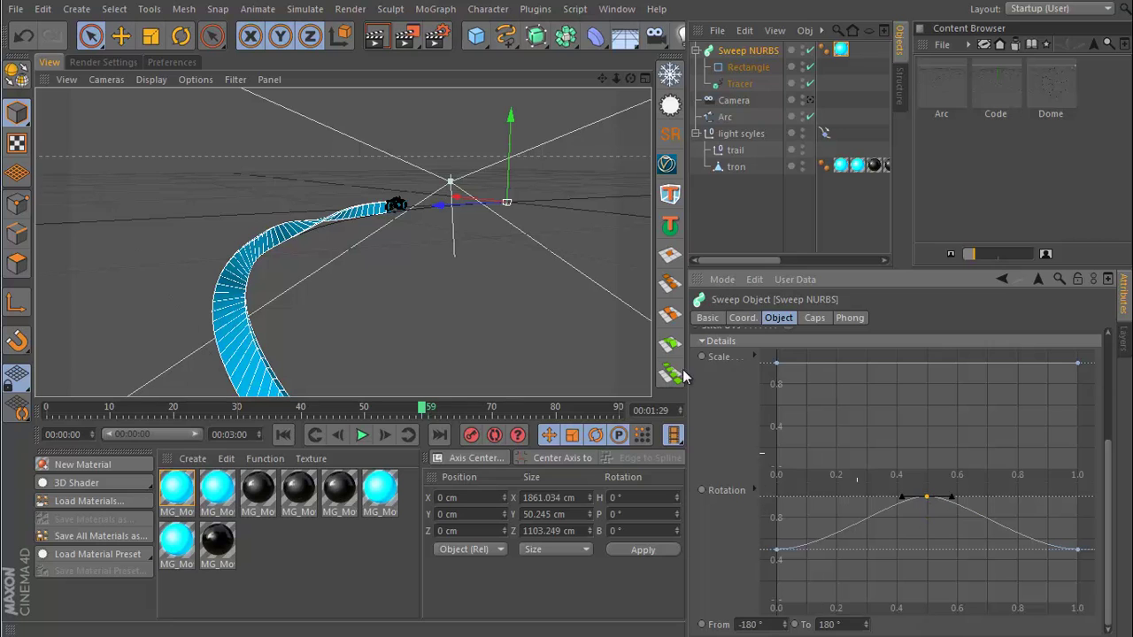
left_click_drag(345, 240, 278, 176, "alt")
middle_click_drag(279, 175, 257, 238, "alt")
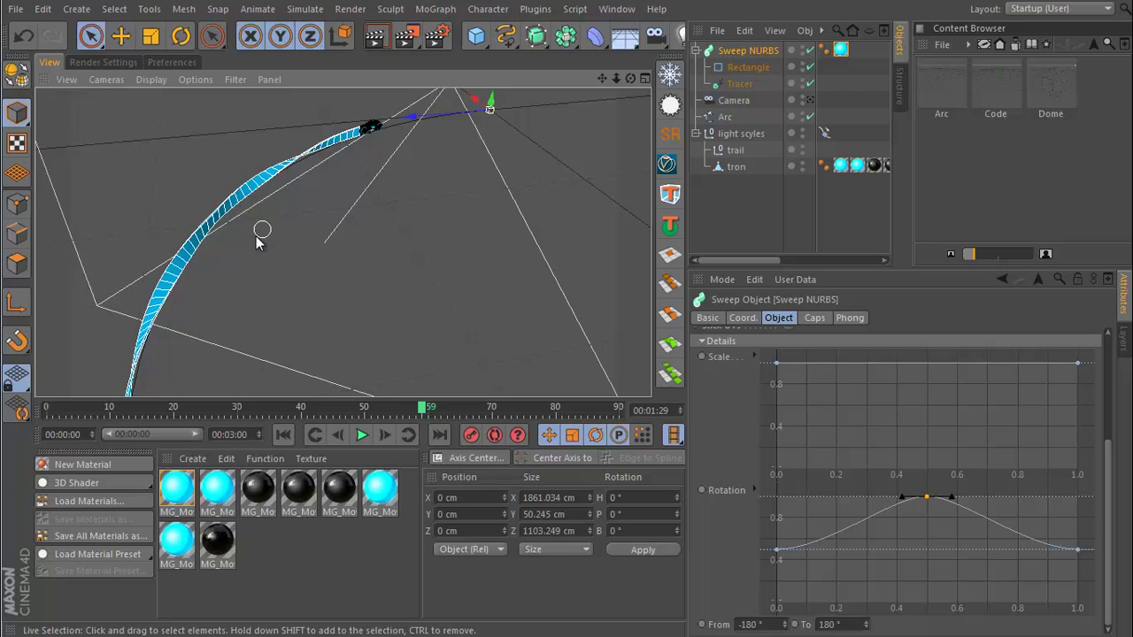
left_click_drag(257, 238, 289, 255, "alt")
- Scrub the timeline back to frame 0 and play to about frame 53 to watch the twisted trail form
left_click_drag(421, 414, 332, 436)
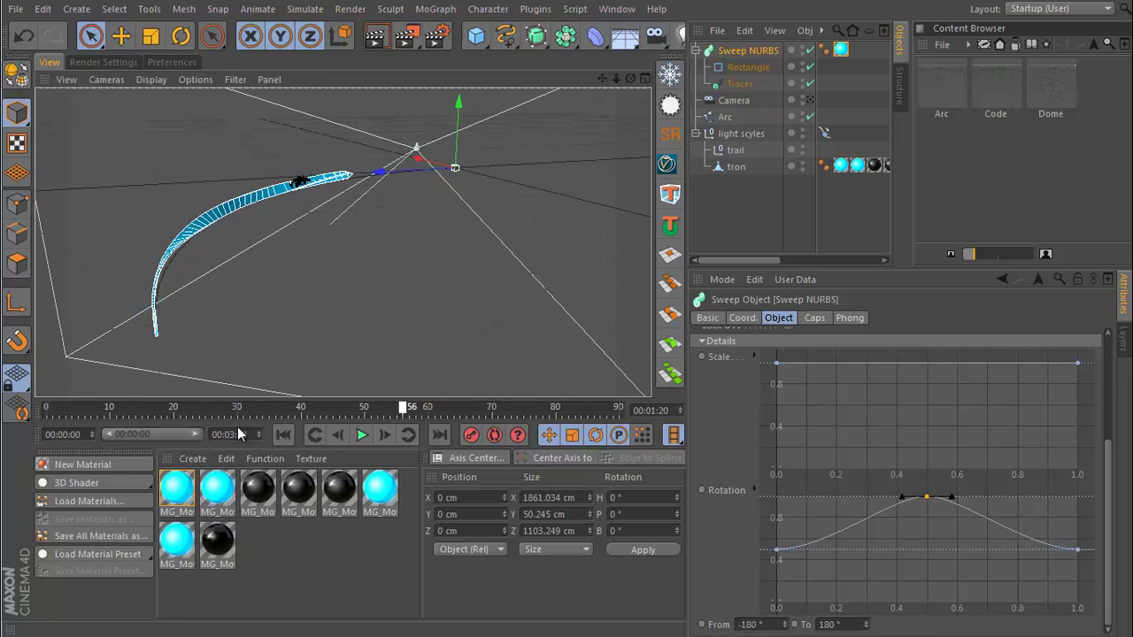
mouse_move(84, 417)
left_mouse_down()
mouse_move(261, 408)
mouse_move(266, 401)
mouse_move(179, 383)
mouse_move(101, 396)
mouse_move(163, 372)
mouse_move(275, 365)
mouse_move(145, 379)
mouse_move(241, 363)
mouse_move(75, 362)
left_mouse_up()
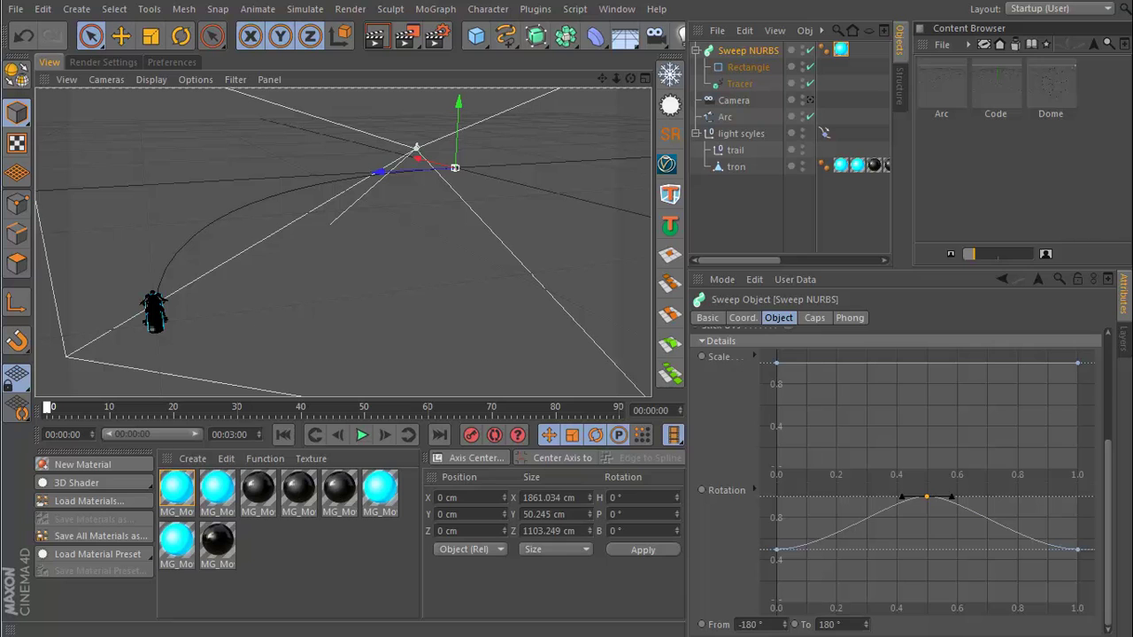
left_click(359, 436)
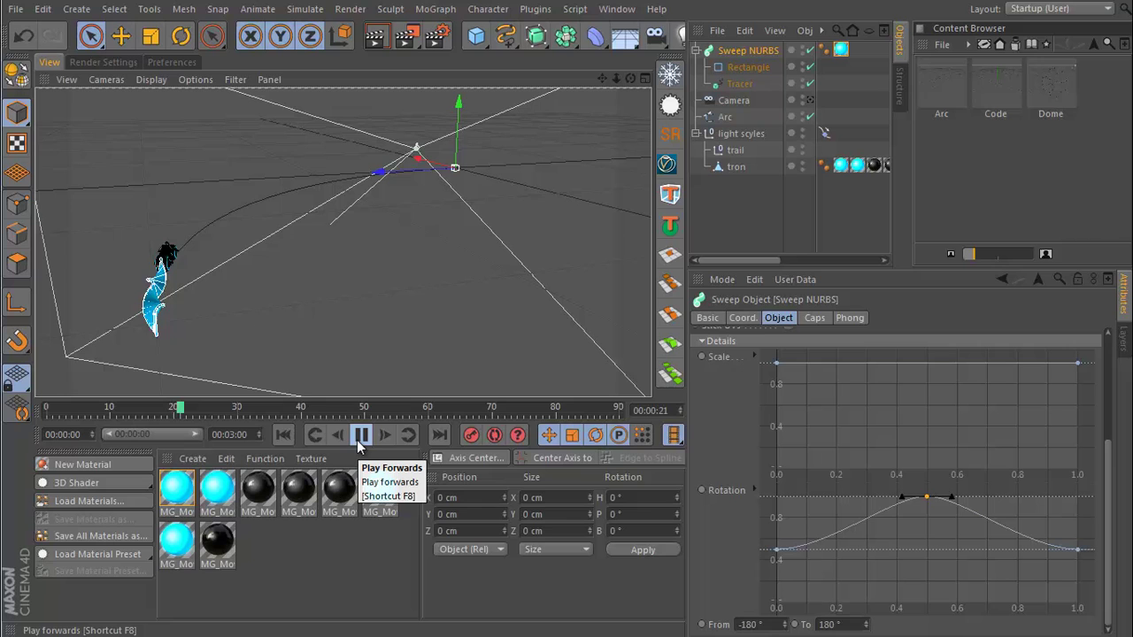
left_click(360, 435)
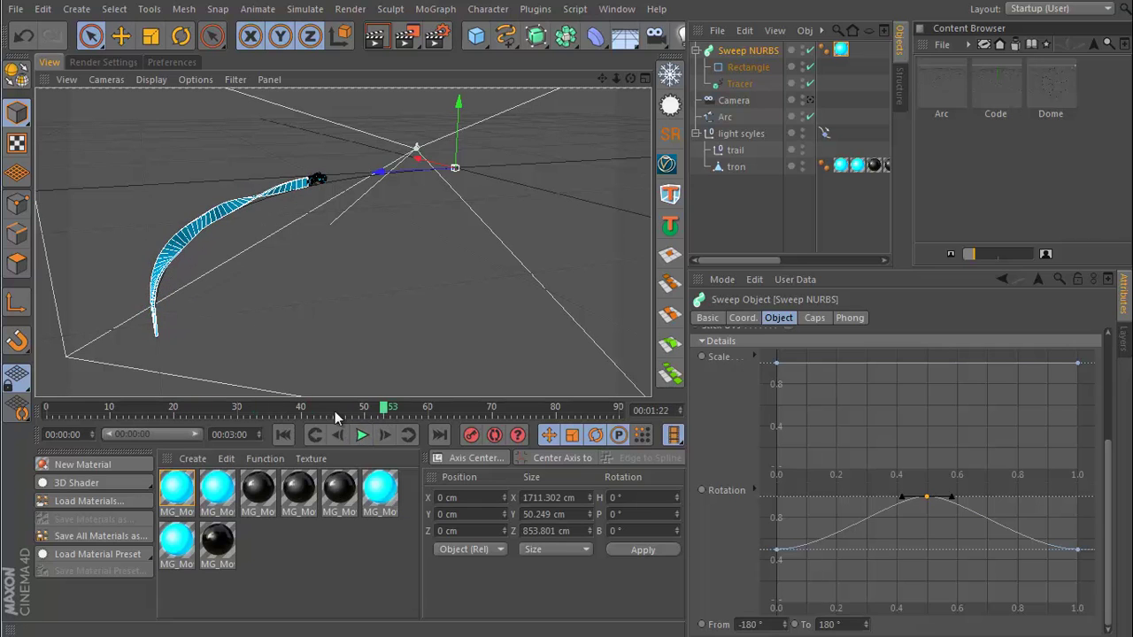
- Scrub back to frame 46 to inspect the trail, and replay the animation from the first frame
mouse_move(335, 413)
left_mouse_down()
mouse_move(202, 408)
mouse_move(346, 393)
left_mouse_up()
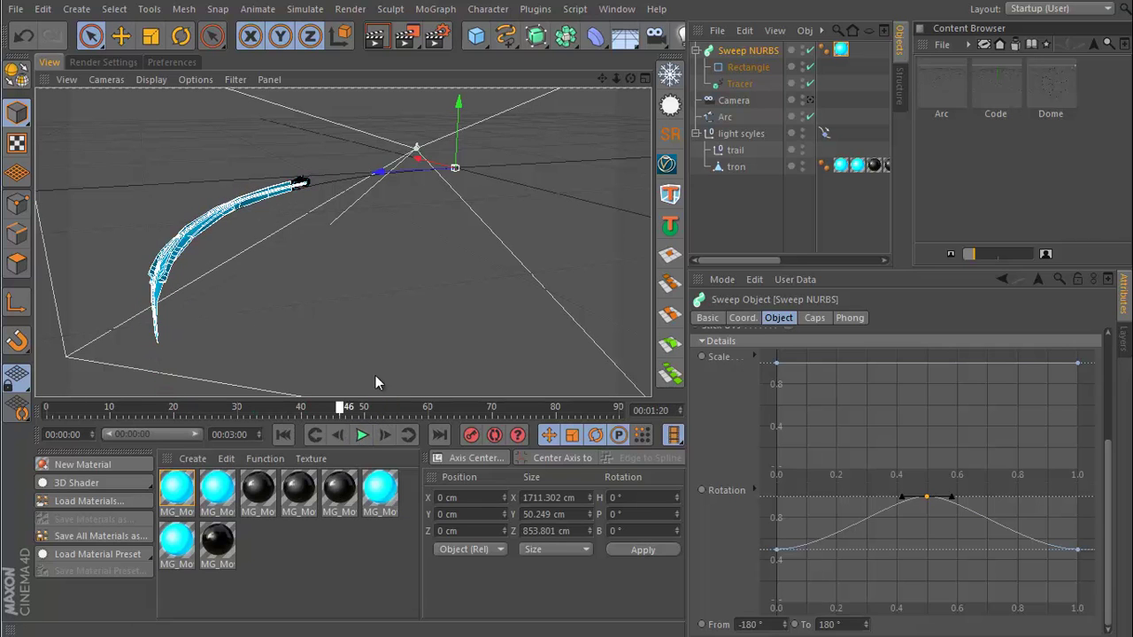
left_click(285, 432)
left_click(366, 438)
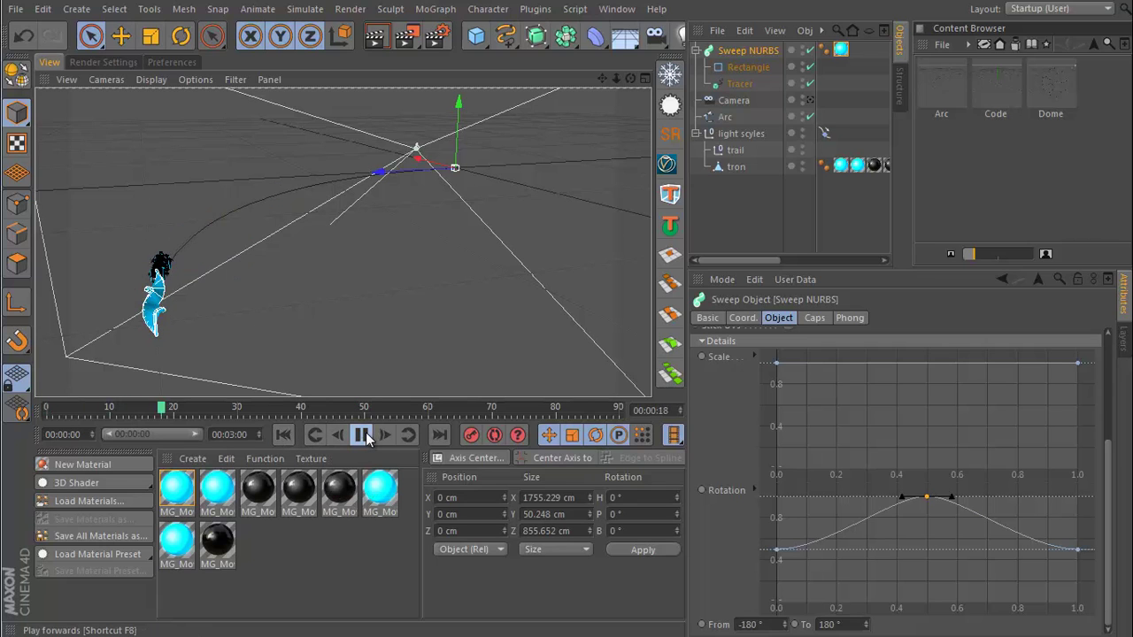